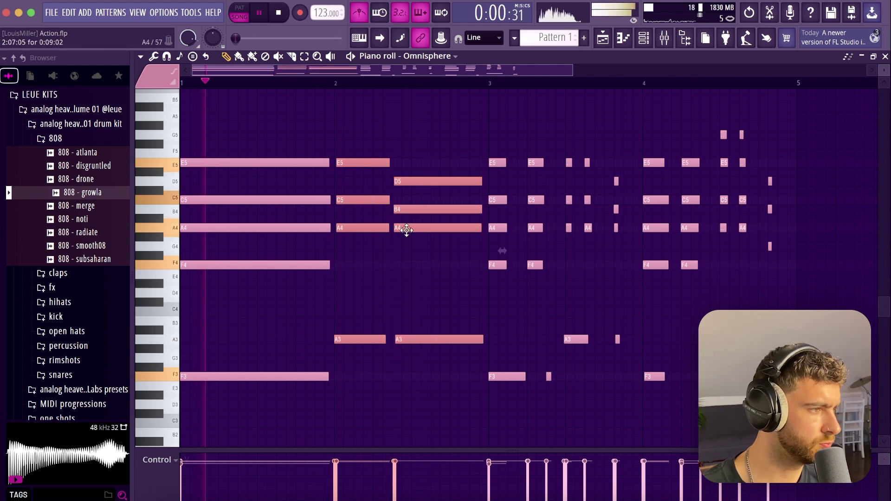
Replace the notes in bars 3 and 4 with a copy of the chords from the first two bars.
scroll(408, 239, down, 3)
scroll(417, 214, up, 2)
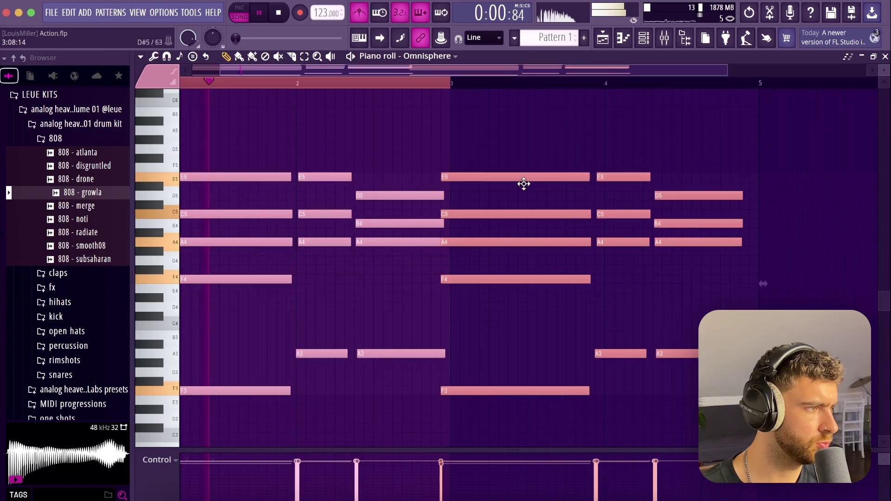
key(ctrl+d)
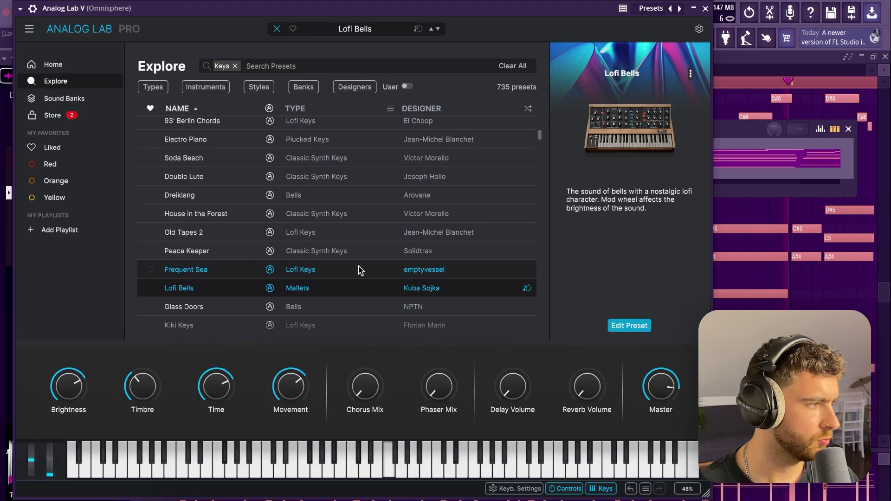
Load the Frequent Sea preset for the chords, close the instrument window and bring up the mixer.
click(360, 271)
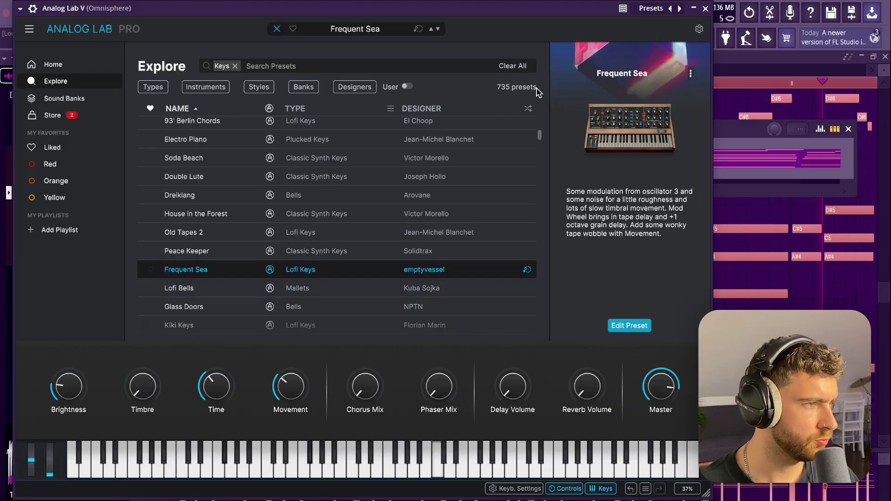
click(704, 10)
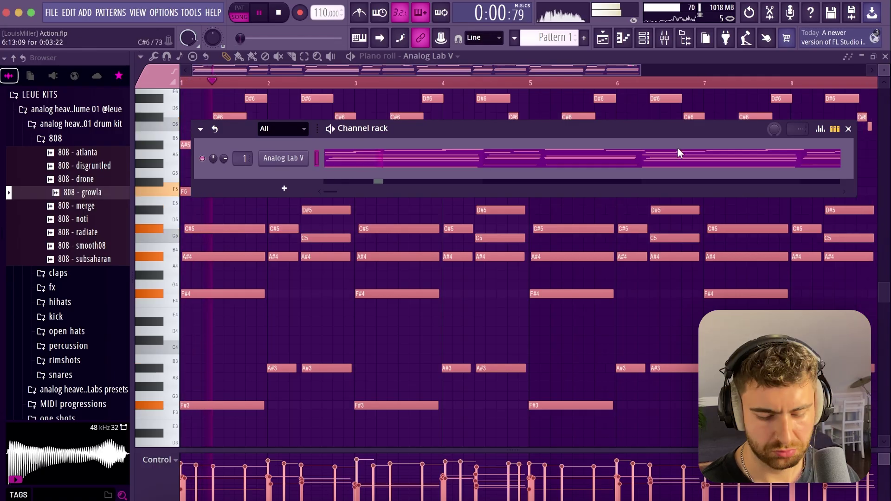
click(664, 39)
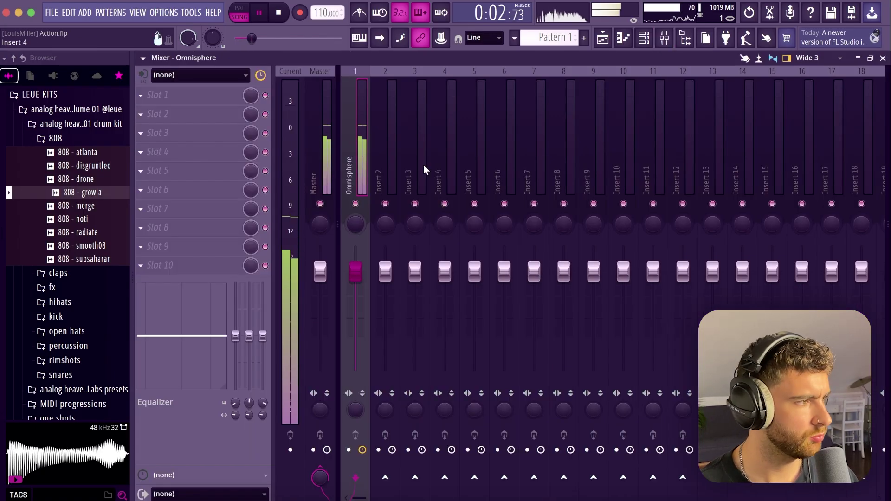
Collapse the LEUE KITS folder in the file browser.
scroll(91, 216, up, 3)
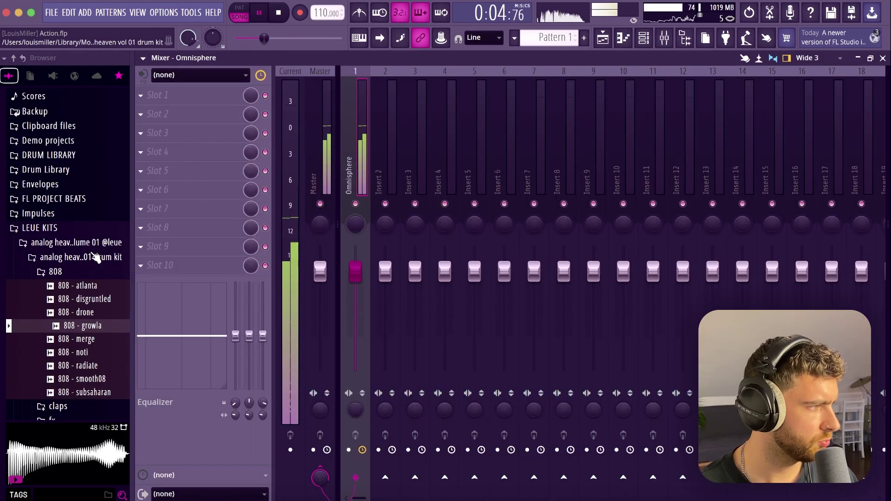
click(86, 232)
scroll(93, 249, down, 2)
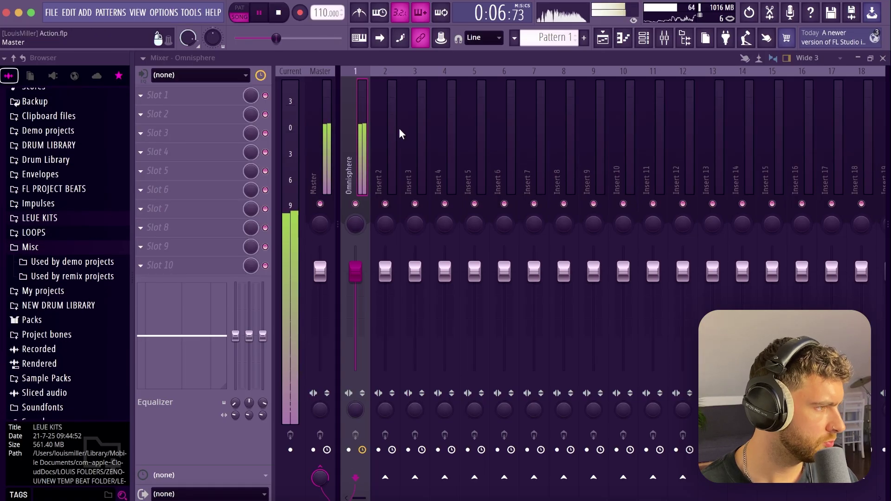
Select all the melody notes above the chords, from A#5 up to D#6, in the Analog Lab V pattern.
key(F7)
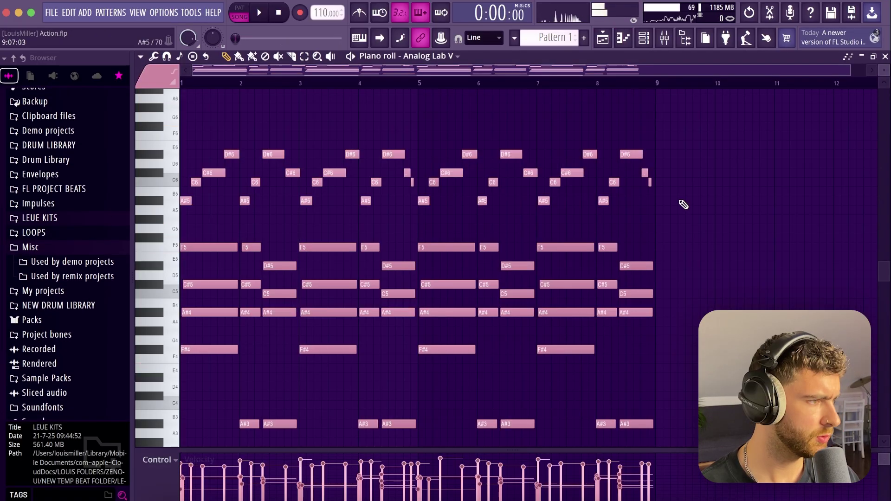
drag(713, 214, 182, 113)
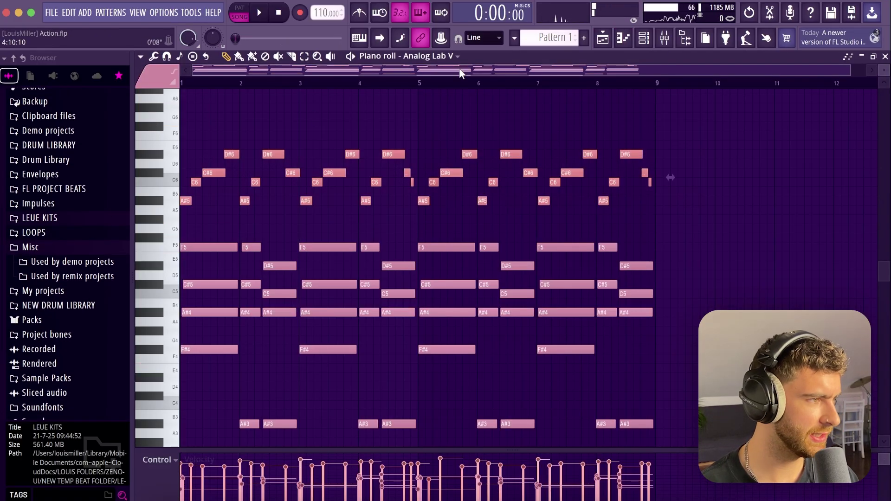
key(F6)
key(F5)
key(space)
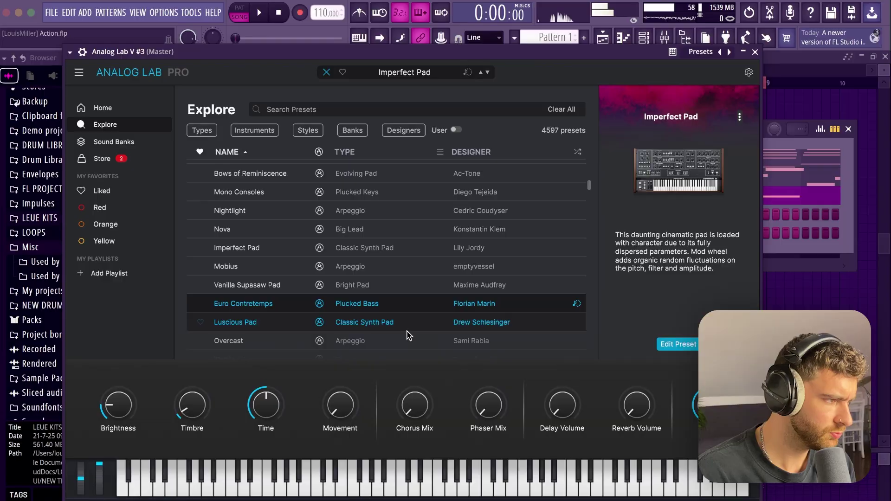
Load the Overcast preset in Analog Lab V #3, close its window and assign the channel to mixer track 3.
key(space)
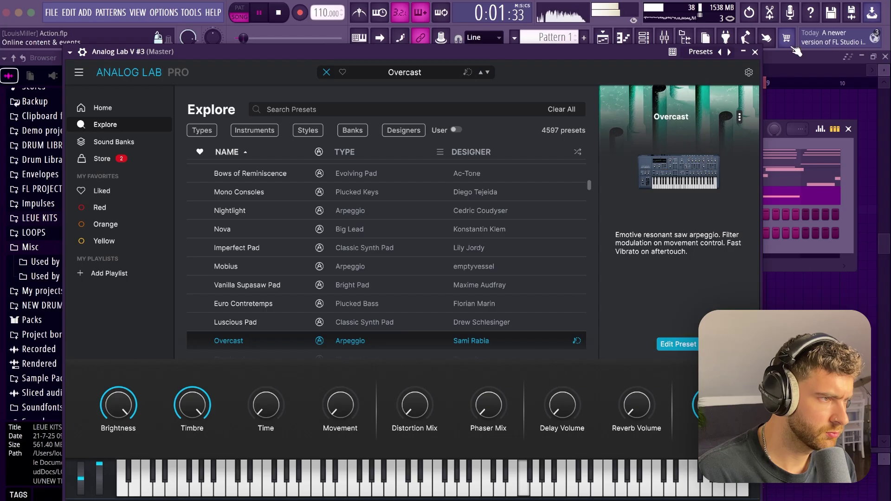
click(755, 52)
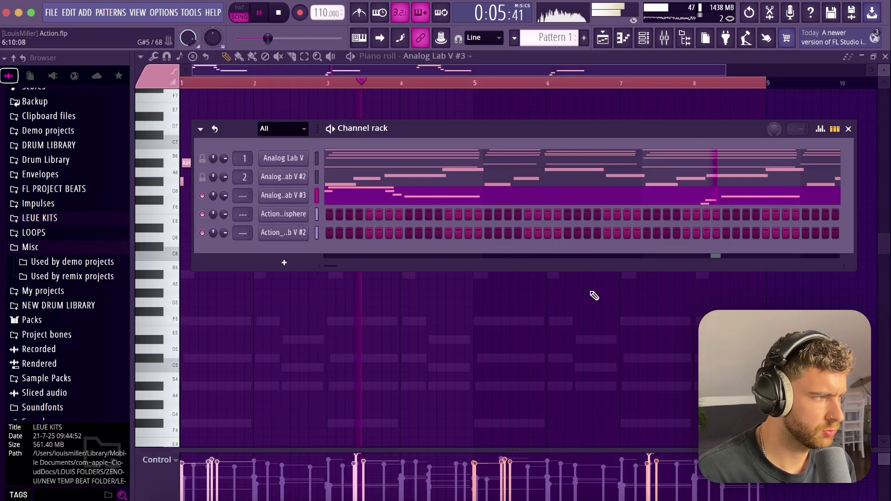
key(ctrl+l)
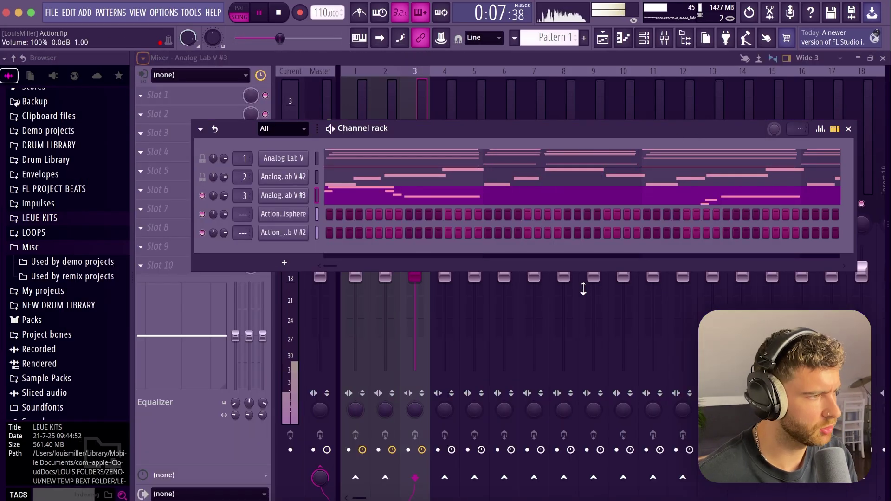
Route the Omnisphere, Analog Lab V #2 and Analog Lab V #3 mixer tracks to the Melody track.
click(664, 37)
key(space)
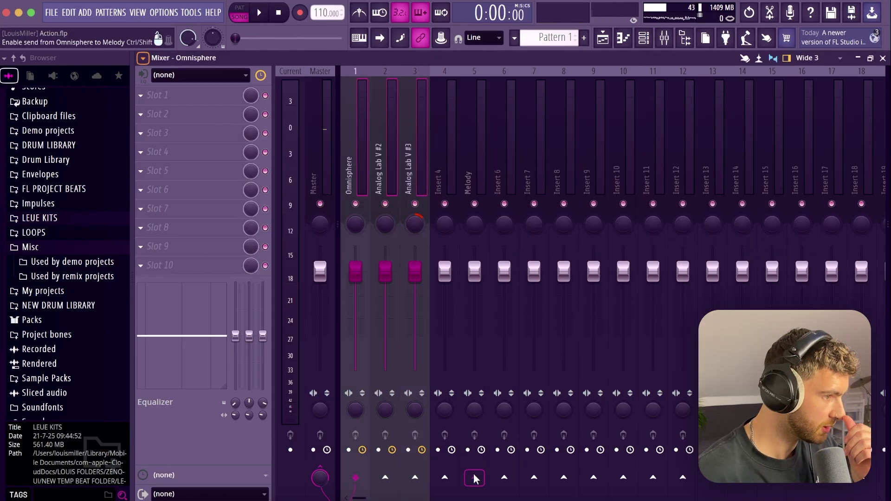
right_click(474, 479)
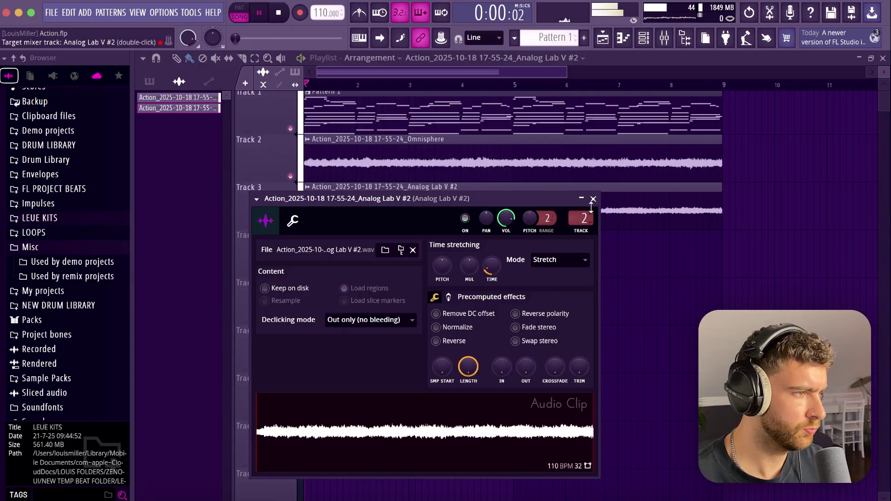
Close the Analog Lab V #2 audio clip's settings and look over the mixer and the piano roll.
click(598, 194)
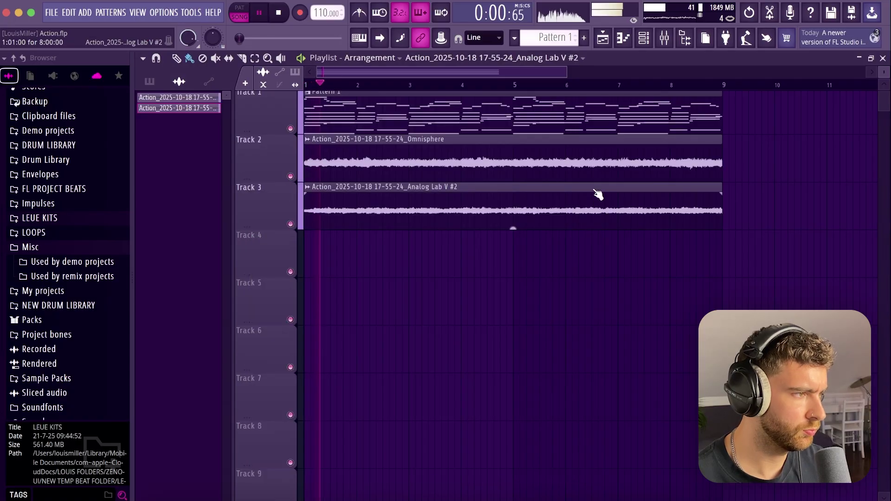
click(682, 39)
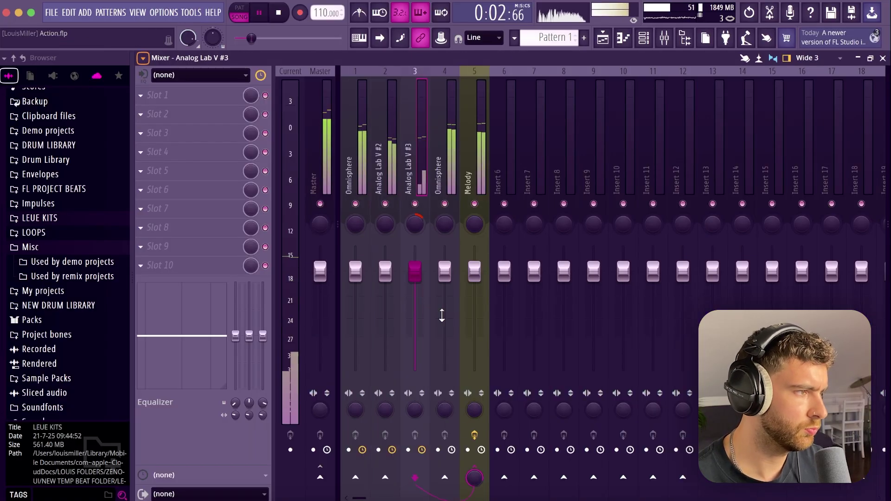
click(623, 41)
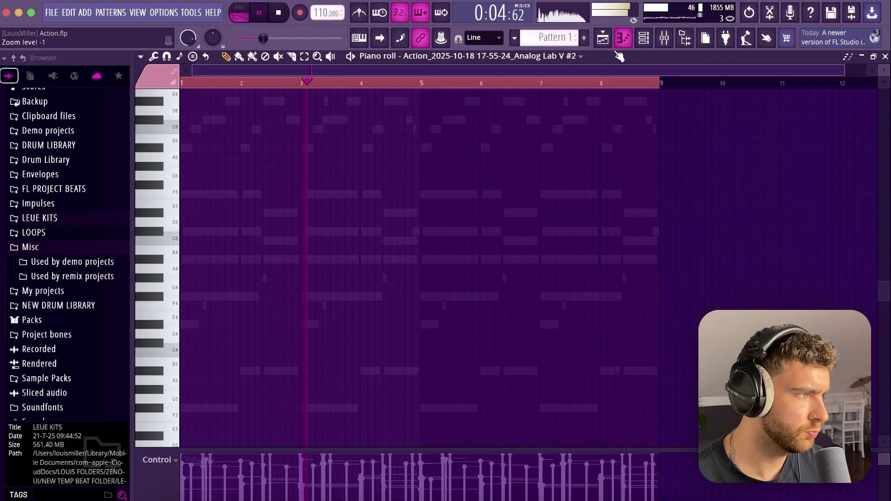
Add another Analog Lab V instrument to the channel rack and choose the Kalimba Keys preset.
click(644, 39)
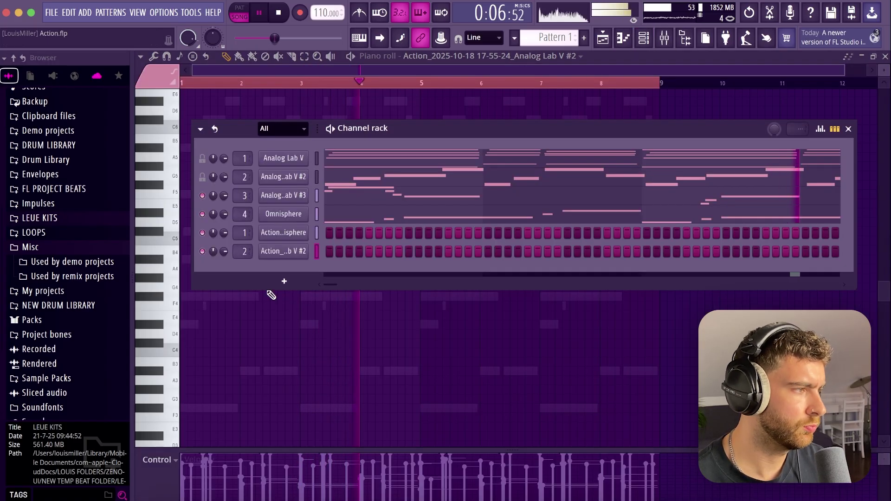
click(282, 280)
click(297, 81)
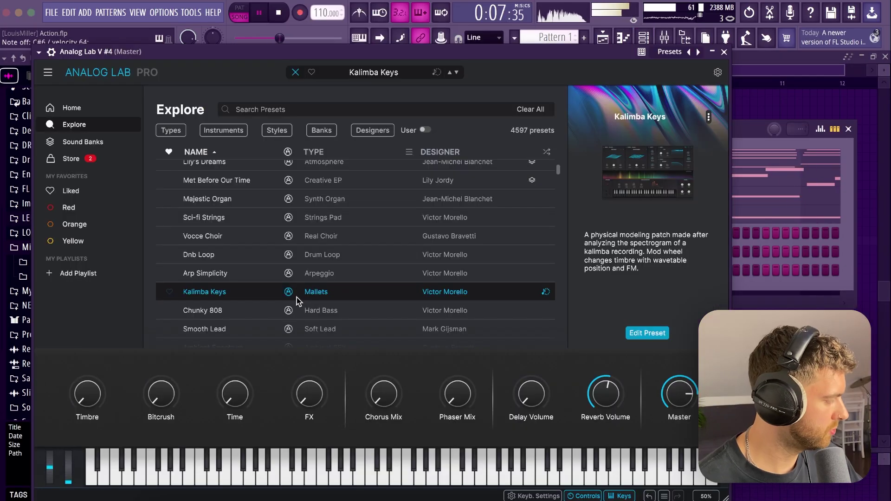
click(287, 305)
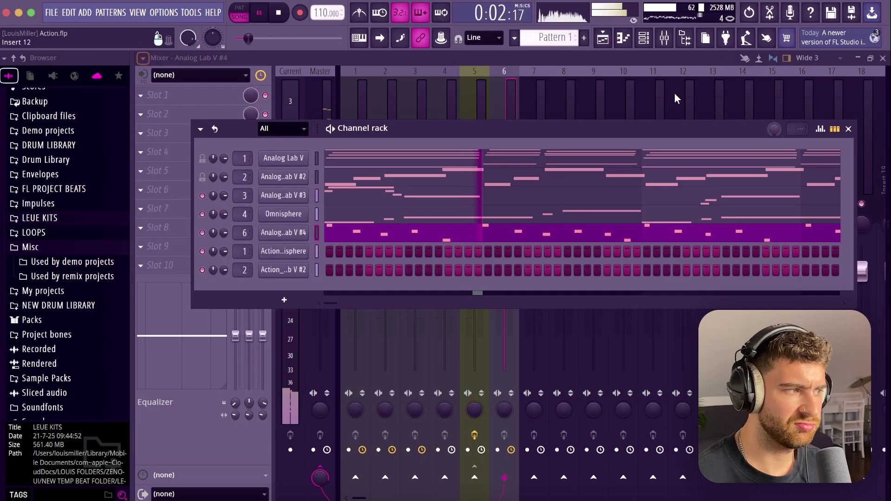
Add the Portal effect with the Digital Tape Toys preset to slot 3 of the Analog Lab V #4 mixer track.
click(667, 39)
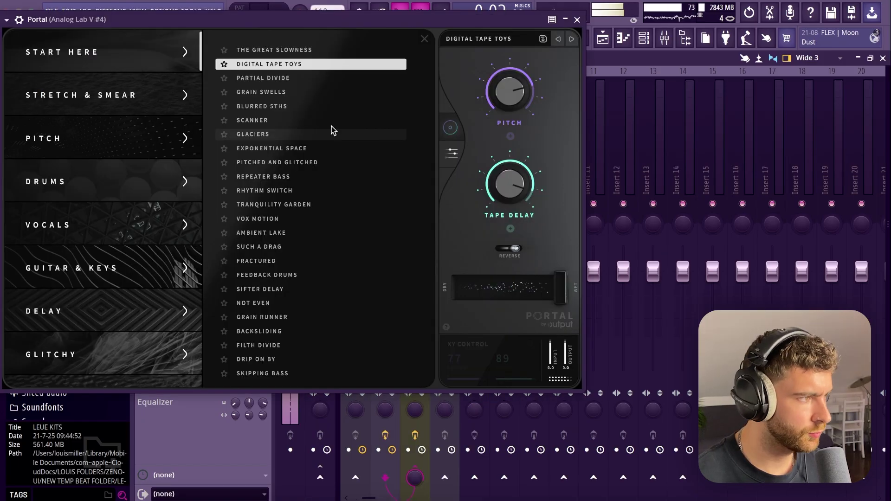
click(577, 20)
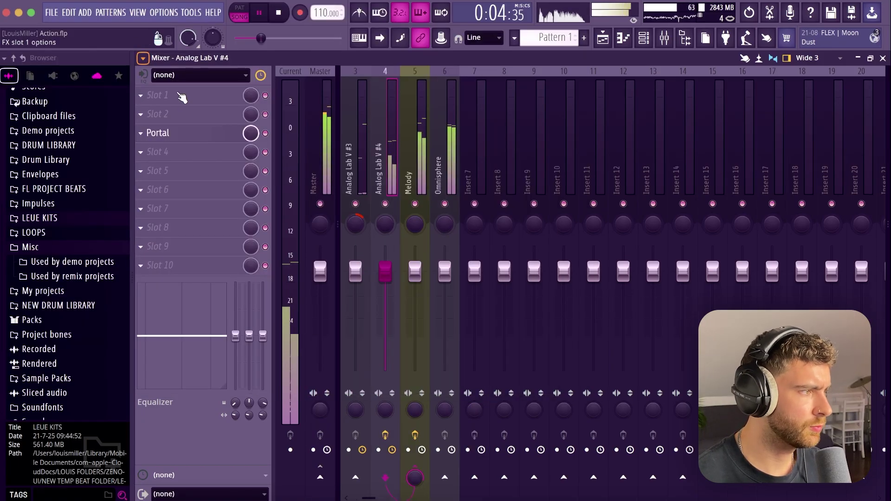
click(187, 138)
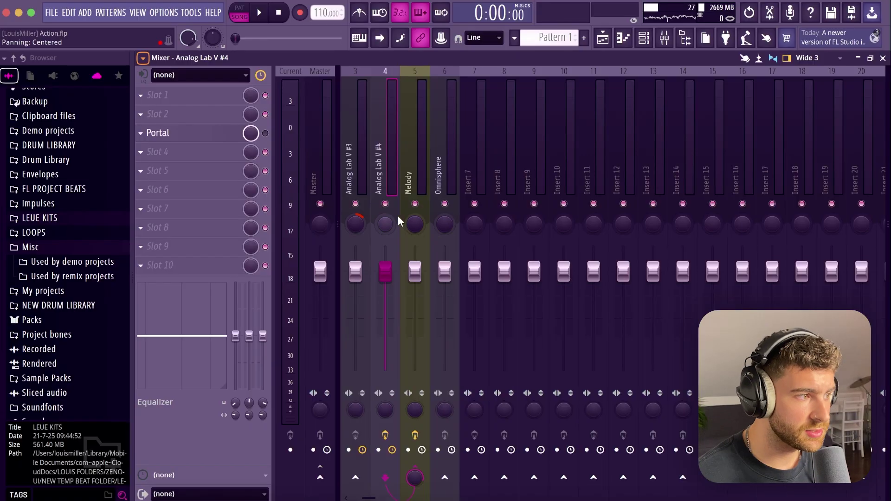
Solo the Analog Lab V #4 mixer track to audition it, restore the other tracks and close Portal.
right_click(386, 204)
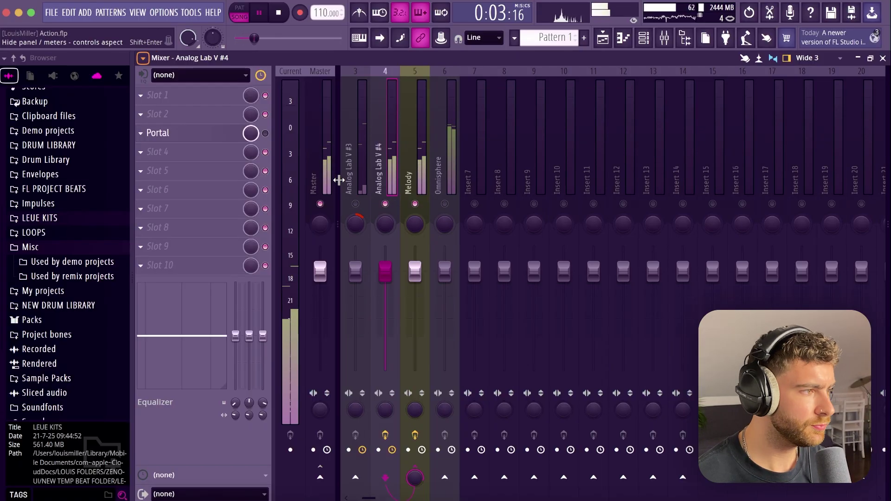
right_click(405, 204)
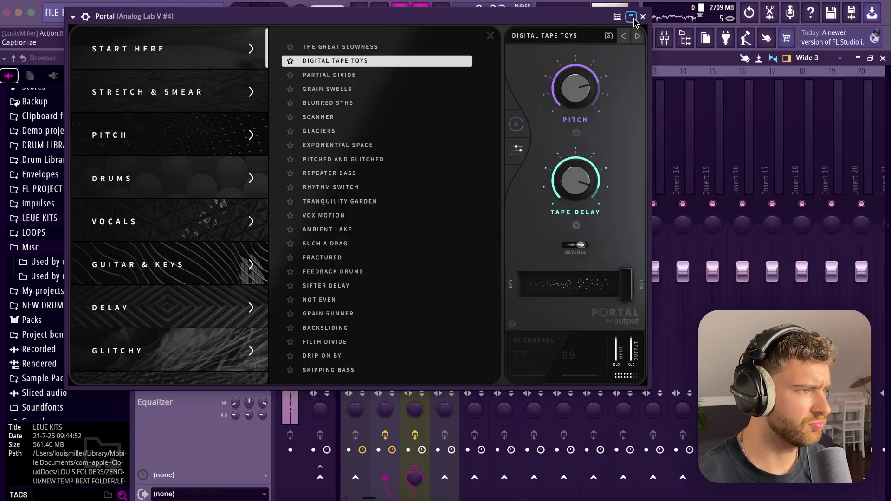
click(640, 35)
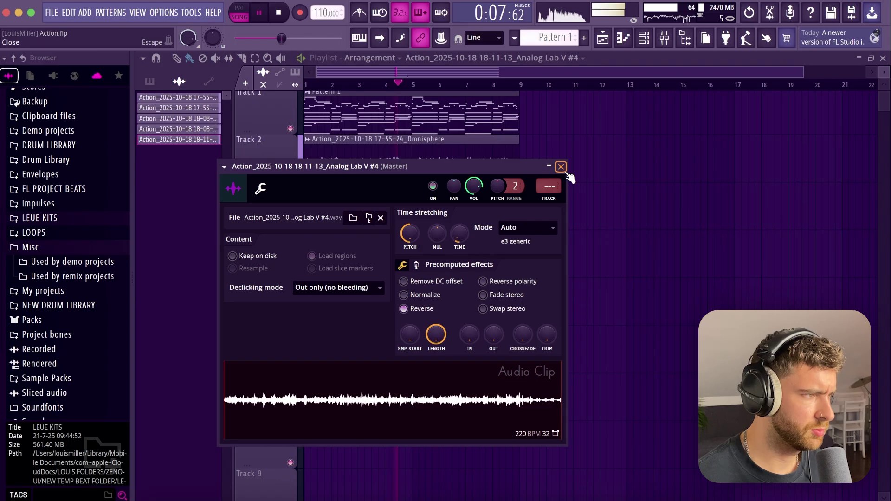
Route the reversed Analog Lab V #4 audio clip on playlist Track 6 to mixer track 4.
click(561, 166)
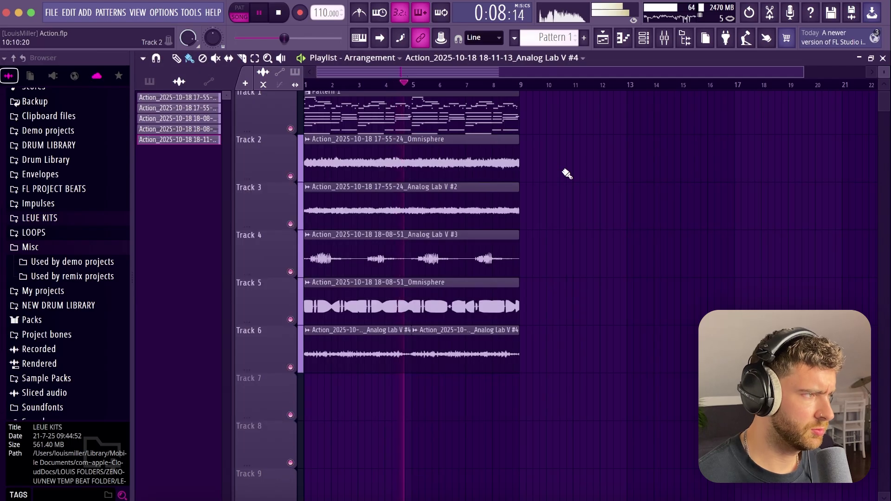
click(646, 39)
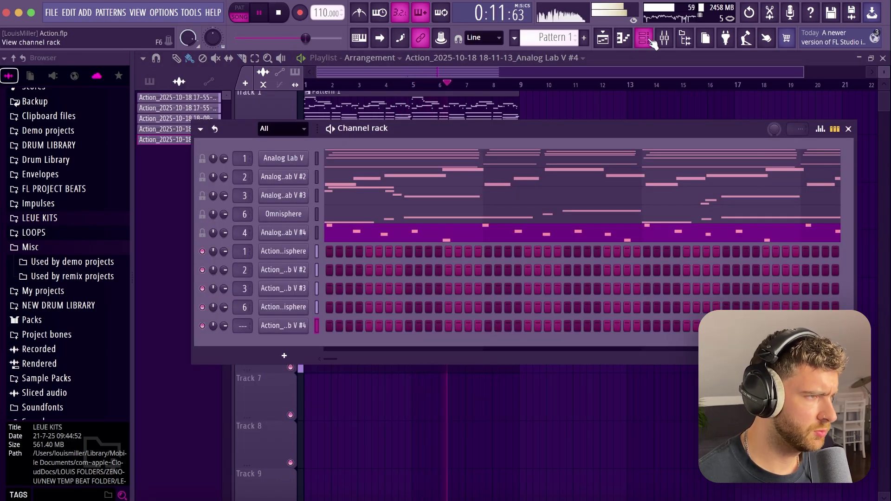
click(651, 41)
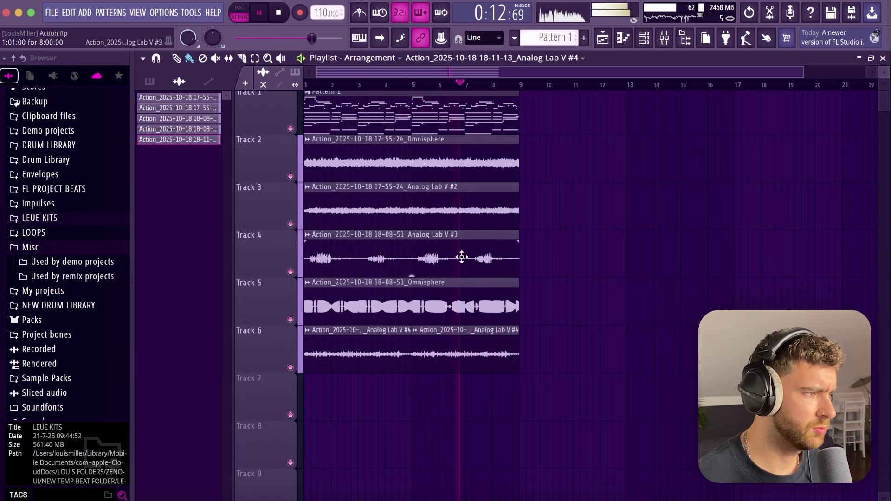
double_click(478, 343)
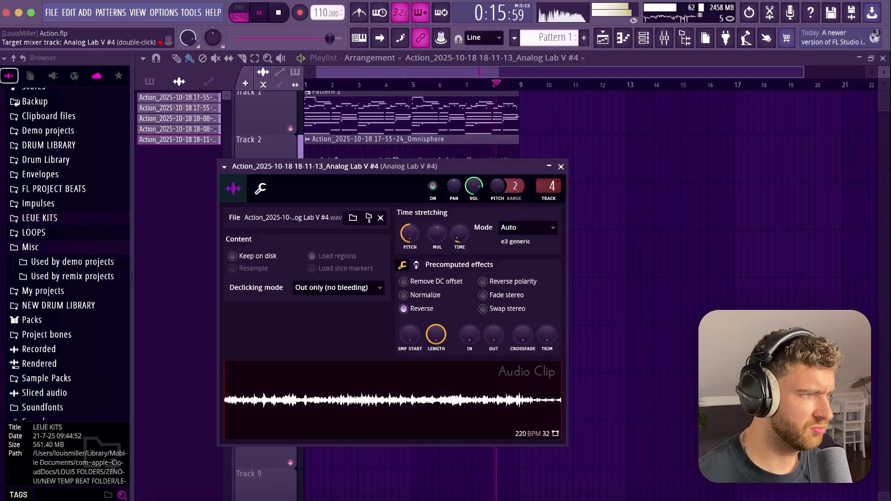
click(561, 166)
Add a strummed D#5, F#5, A#5, C#6 and F6 chord in bars 1 and 5 for Analog Lab V #5, and stop playback.
click(623, 39)
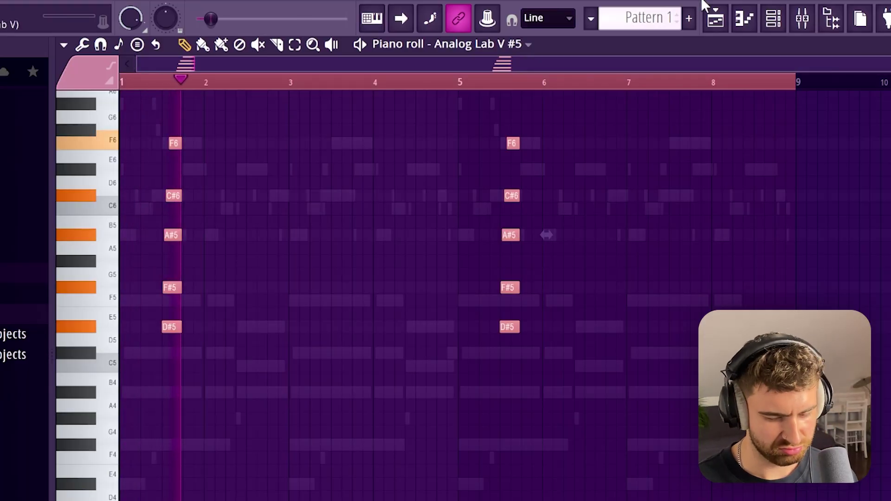
key(space)
key(F6)
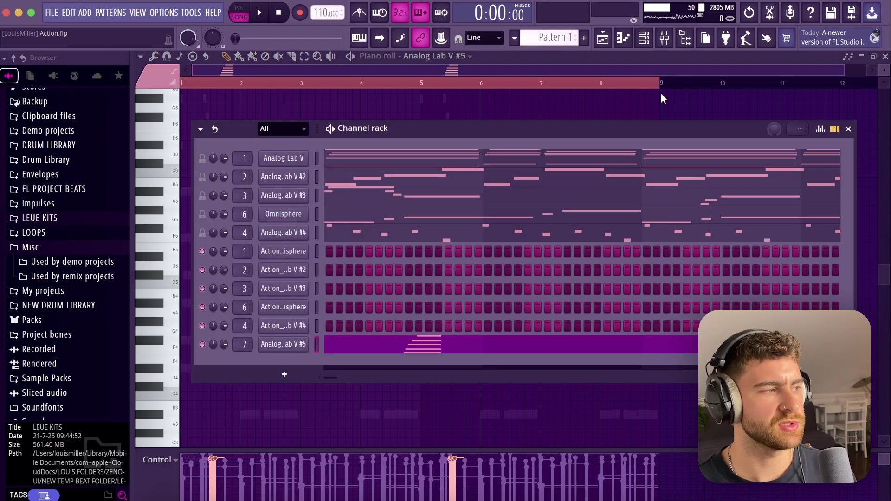
click(663, 40)
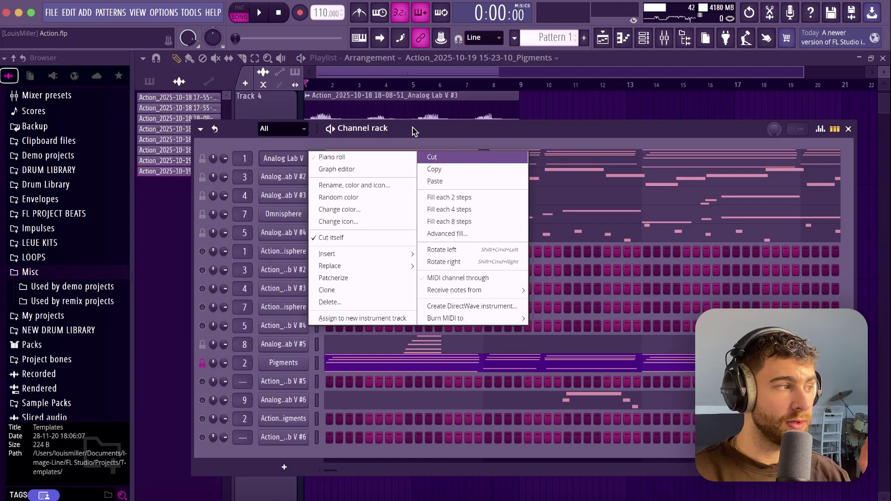
Examine the cut, copy and paste options for the Analog Lab V channel's notes.
click(431, 137)
right_click(264, 161)
click(429, 141)
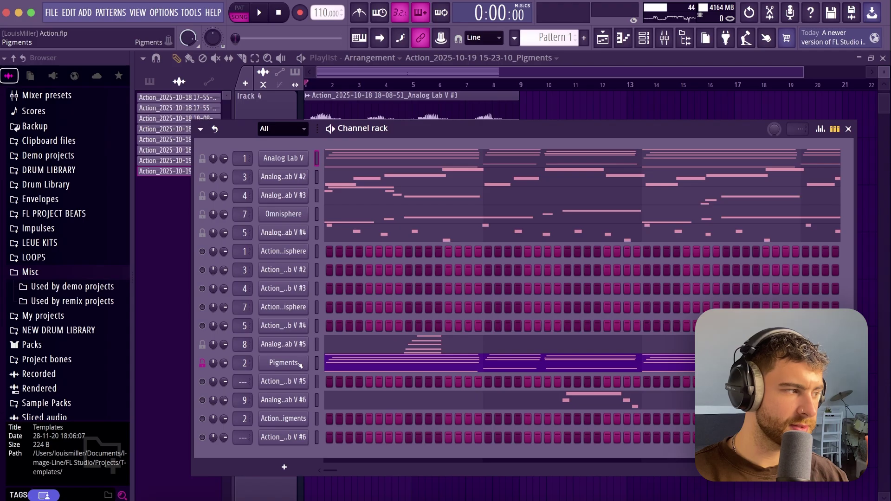
Open the Pigments channel's notes in the piano roll and examine the chord progression during playback.
click(602, 37)
scroll(293, 176, up, 3)
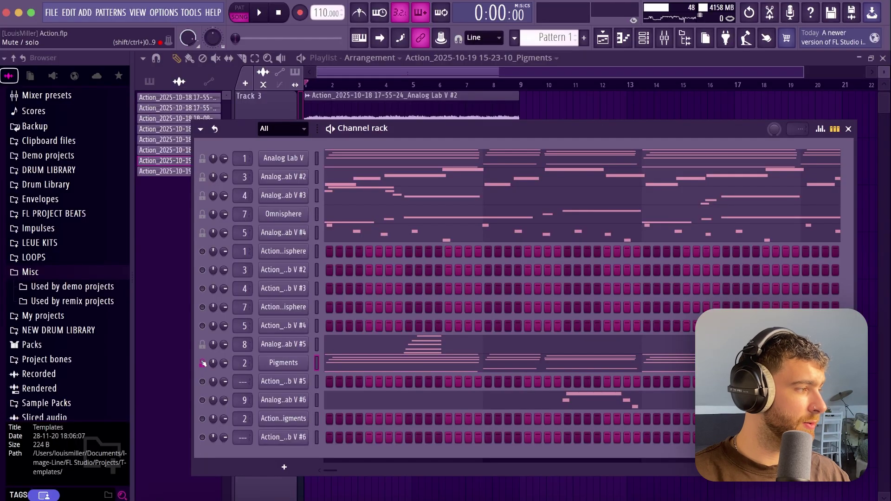
click(362, 368)
scroll(346, 353, up, 4)
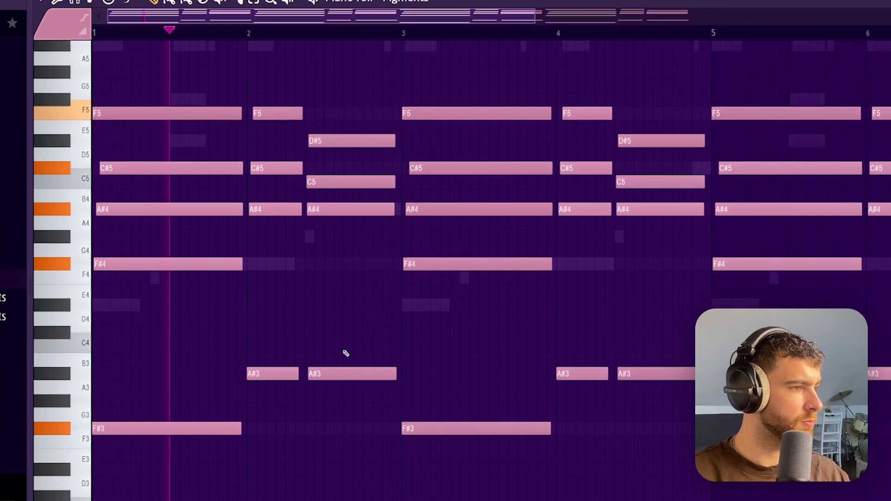
scroll(342, 353, down, 2)
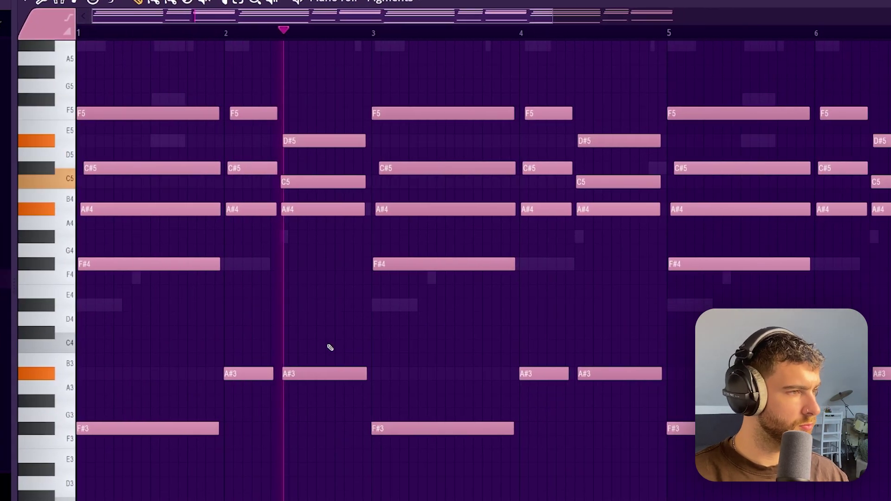
scroll(327, 347, down, 2)
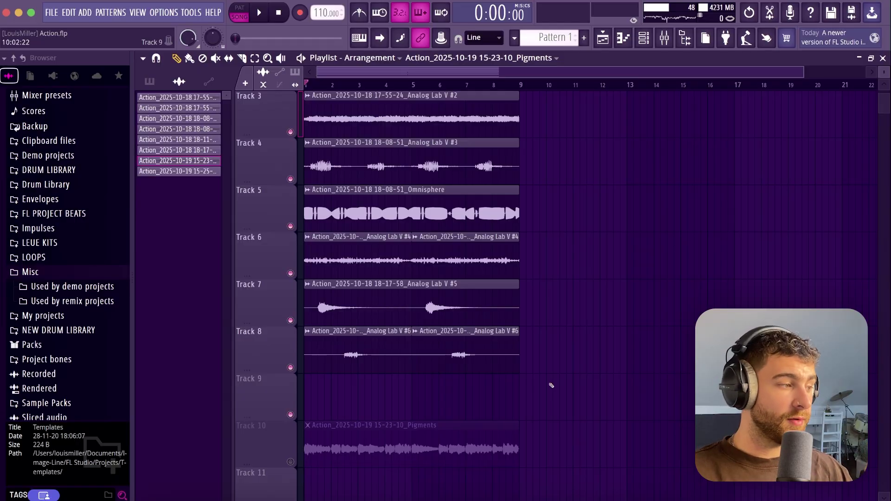
Move the Pigments audio clip from playlist Track 10 up to Track 9 and play back the arrangement.
drag(327, 369, 327, 322)
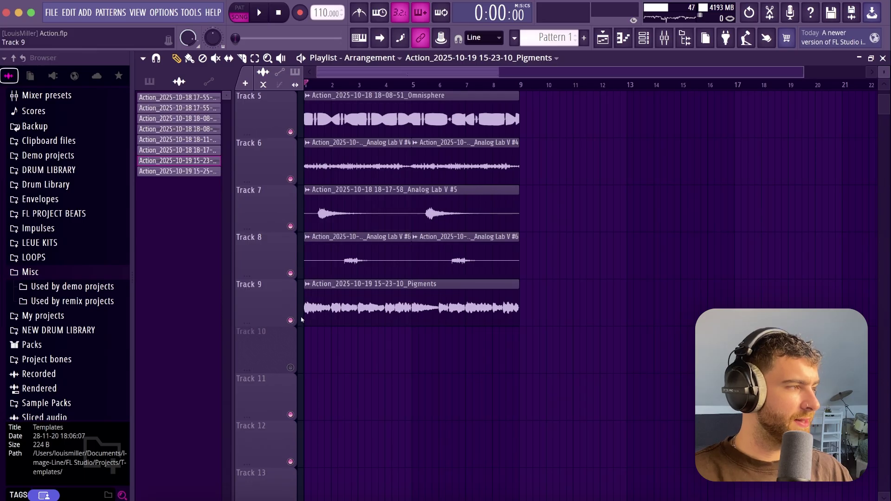
scroll(319, 186, up, 3)
scroll(319, 186, up, 1)
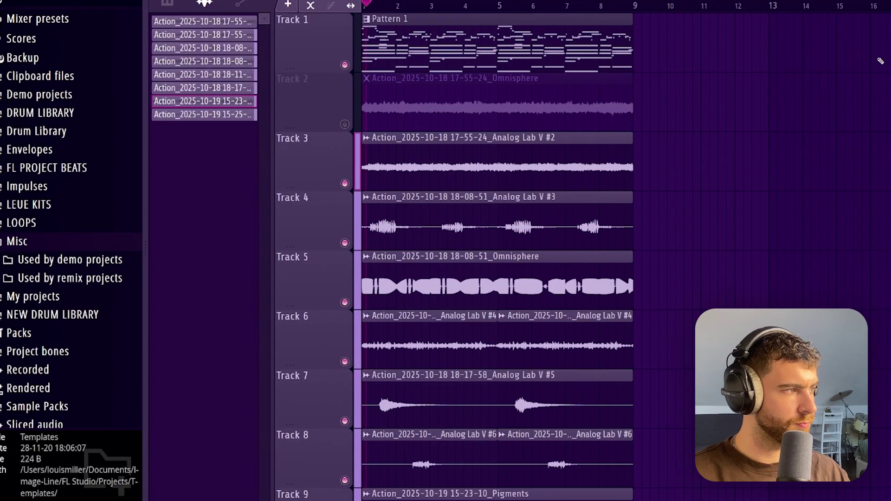
scroll(715, 130, down, 1)
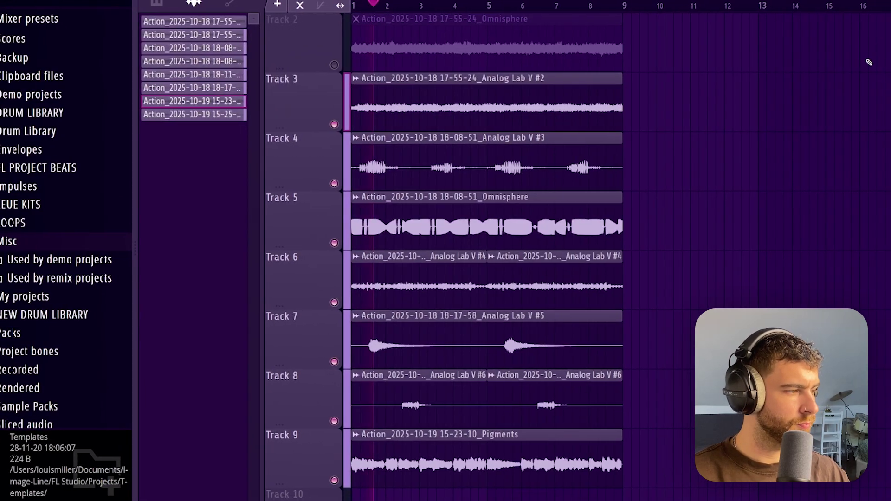
scroll(869, 62, up, 1)
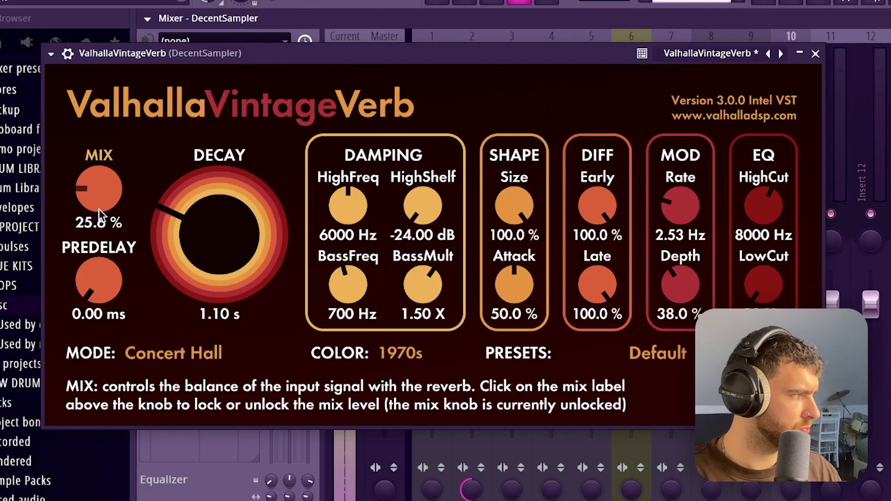
Set the ValhallaVintageVerb mix on the DecentSampler mixer track to 16.6% and inspect its Fruity Phaser settings.
drag(99, 210, 219, 239)
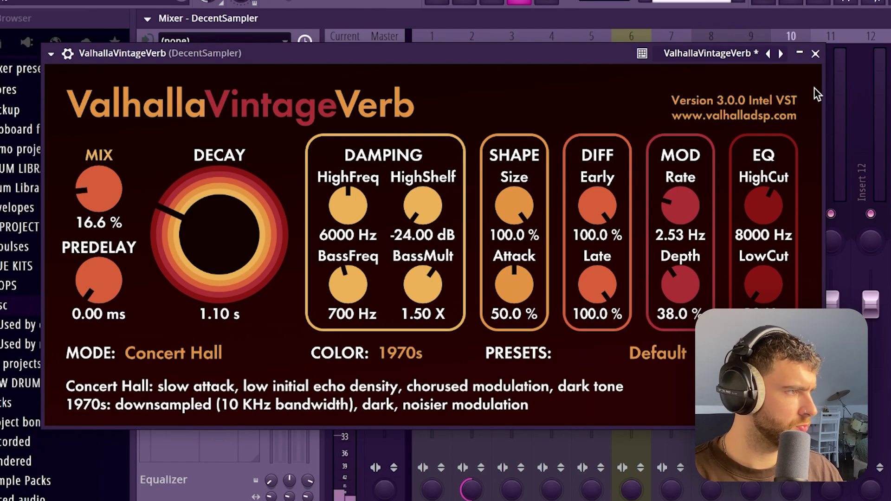
click(815, 54)
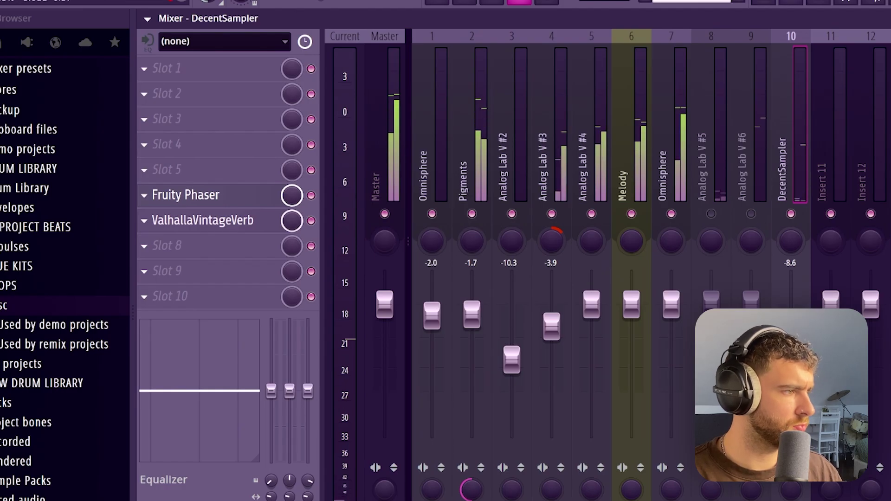
click(238, 193)
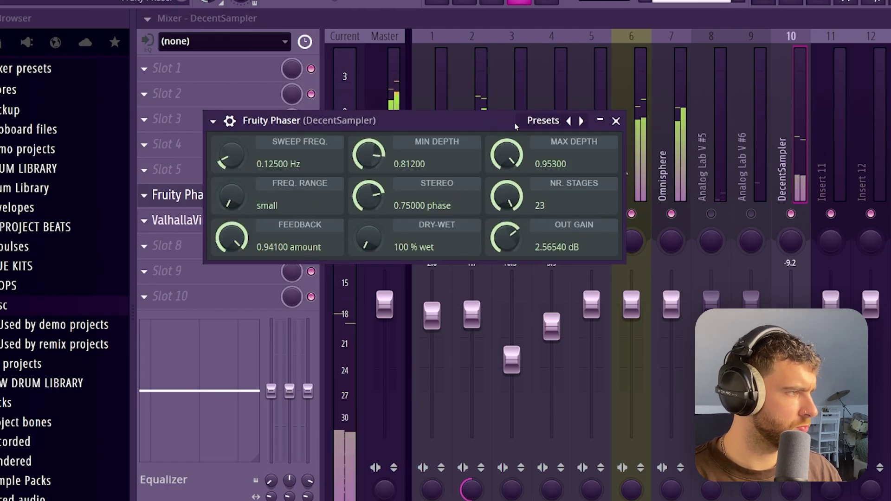
click(616, 121)
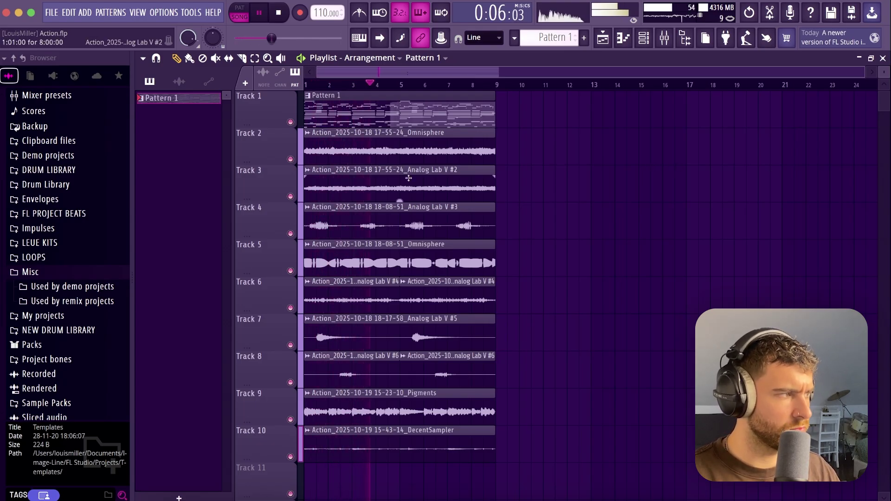
Move the Track 2 Omnisphere and Track 3 Analog Lab V #2 clips to bar 9, and duplicate Pattern 1 and the remaining clips there.
drag(331, 147, 400, 196)
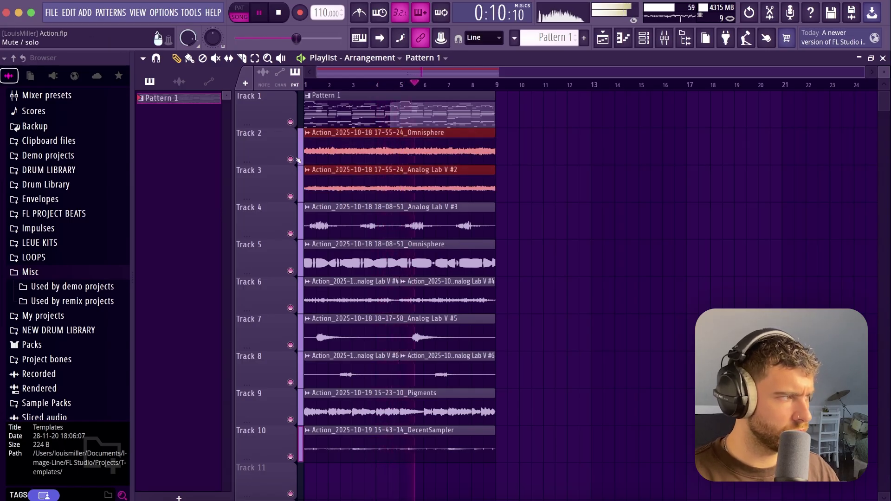
drag(315, 147, 518, 151)
drag(465, 461, 326, 103)
drag(425, 97, 527, 94)
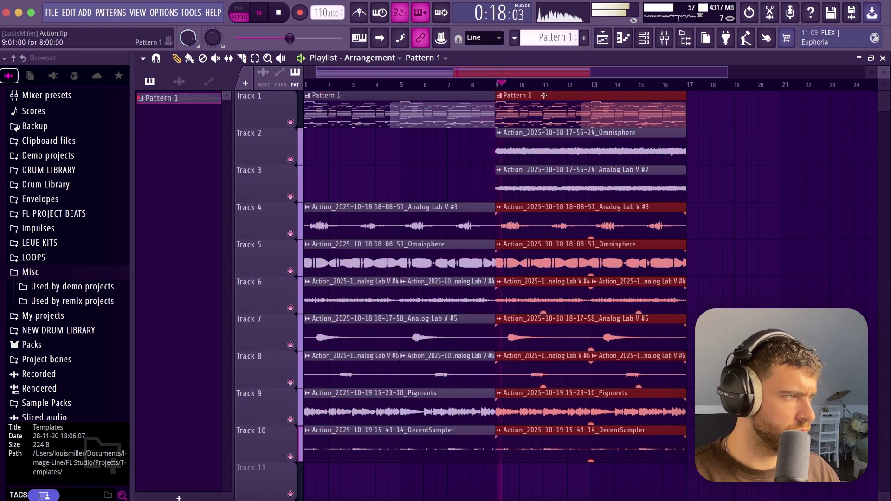
click(485, 139)
Load ShaperBox 3 in slot 3 of the Analog Lab V #2 mixer track with the HalfTime Dark Madness preset.
click(665, 37)
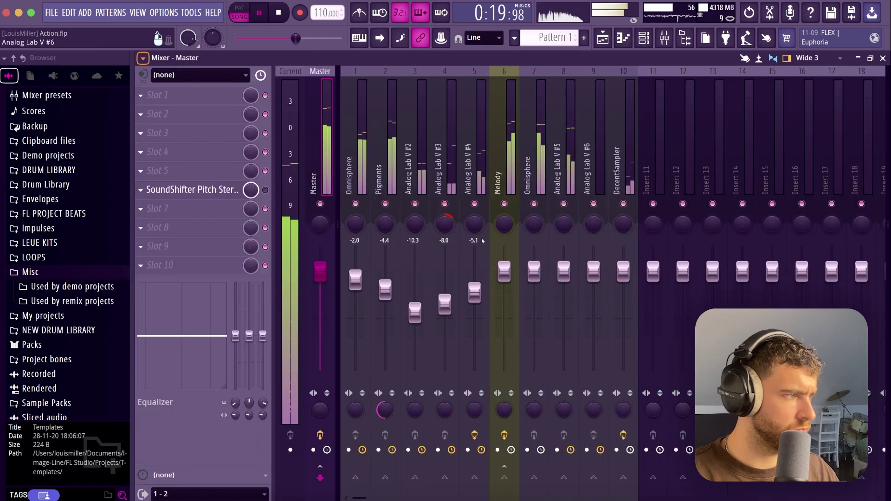
click(395, 195)
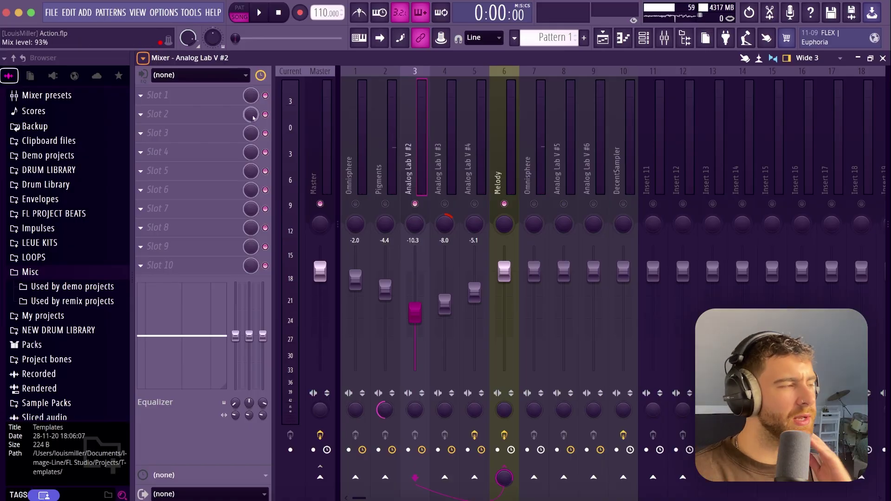
click(217, 127)
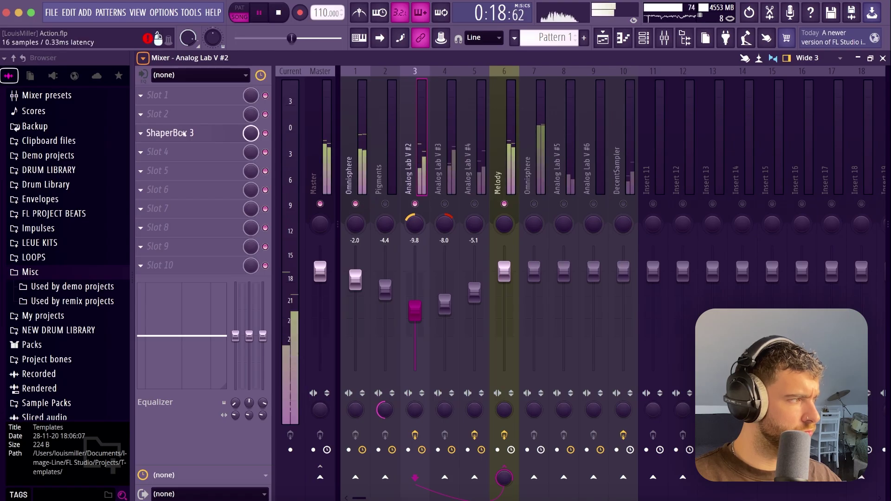
click(183, 133)
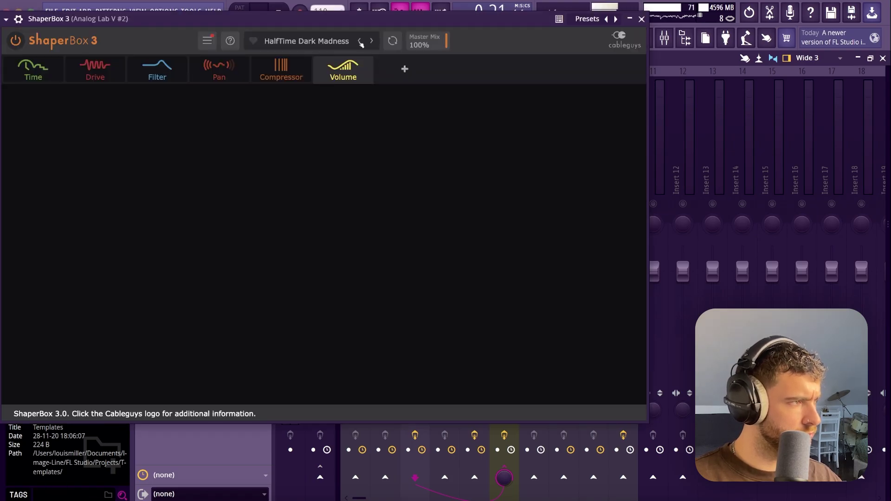
click(641, 19)
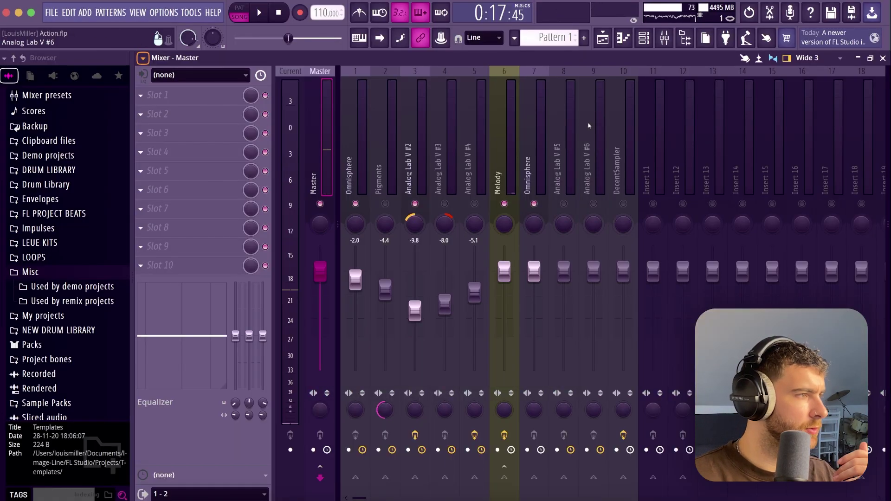
Play back the section from bar 9, checking the rendered Analog Lab V #2 clip on Track 1 and its mixer track.
key(F5)
key(space)
scroll(533, 235, up, 2)
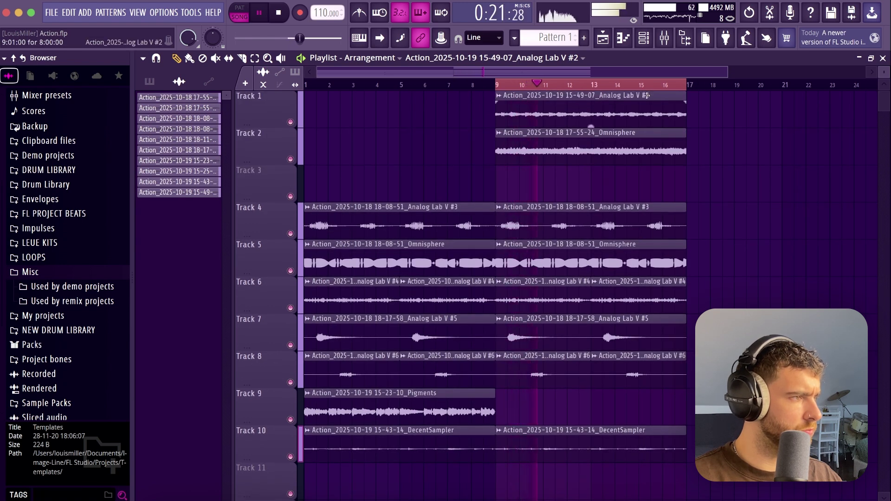
double_click(625, 106)
key(Escape)
key(space)
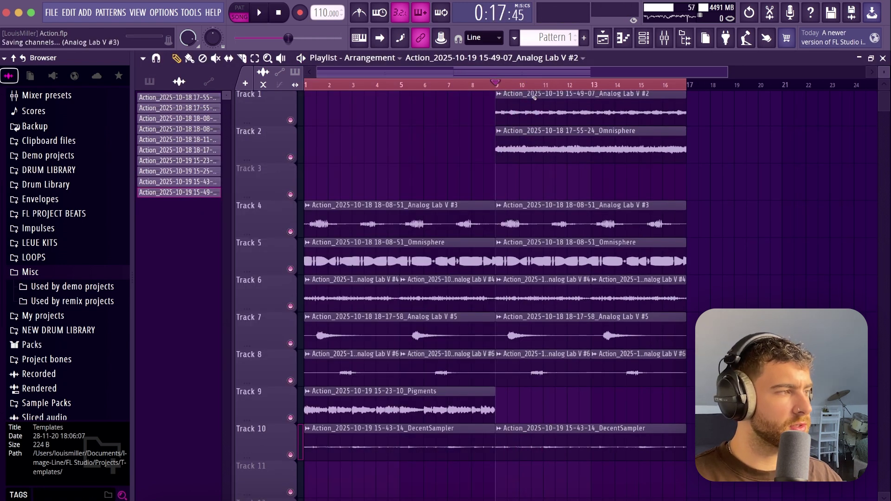
click(604, 42)
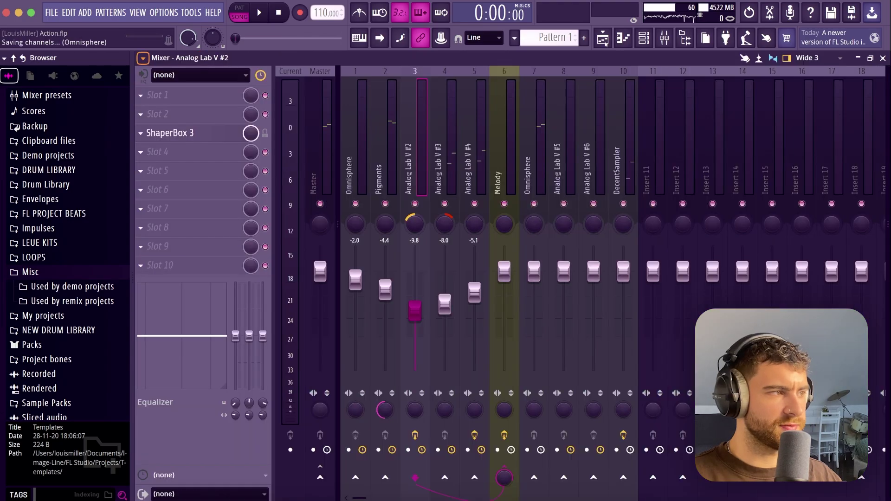
click(663, 44)
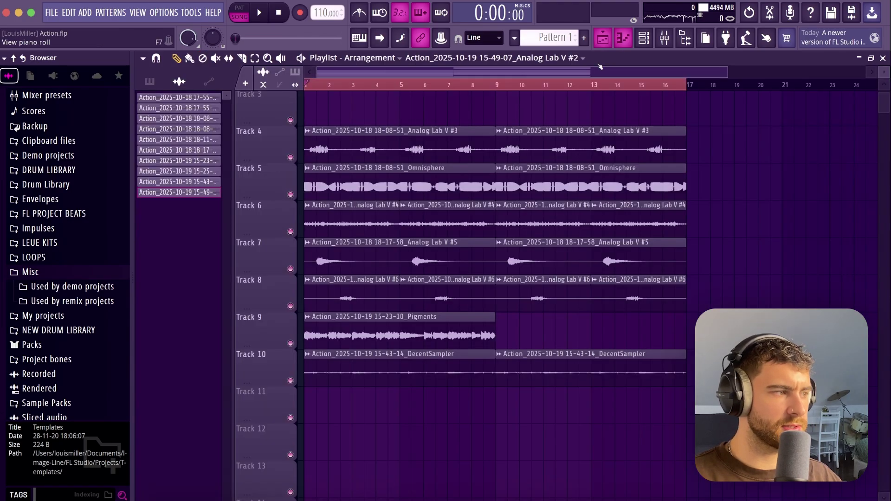
key(space)
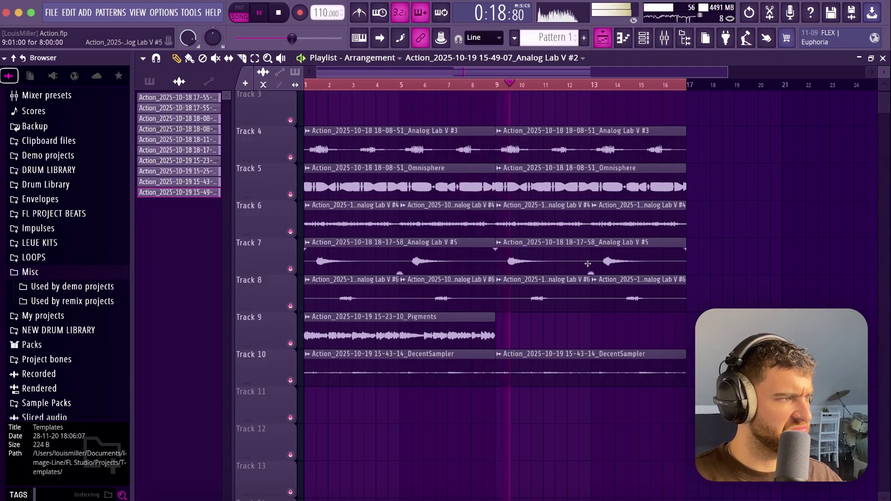
scroll(588, 264, up, 1)
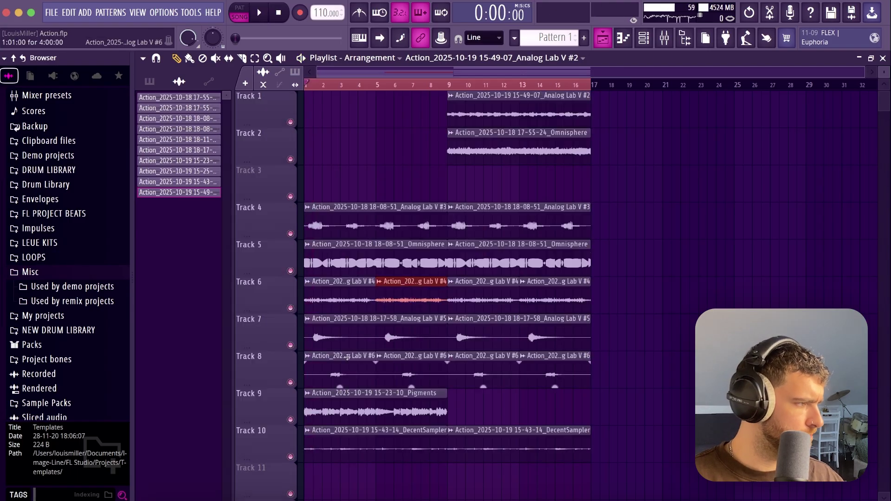
Delete the Analog Lab V #3 clip from bars 1 to 8 of Track 4 and duplicate the bar 9 to 16 clips to bar 17.
right_click(386, 223)
key(space)
scroll(387, 232, down, 1)
right_click(387, 224)
key(ctrl+z)
scroll(387, 232, up, 1)
key(ctrl+b)
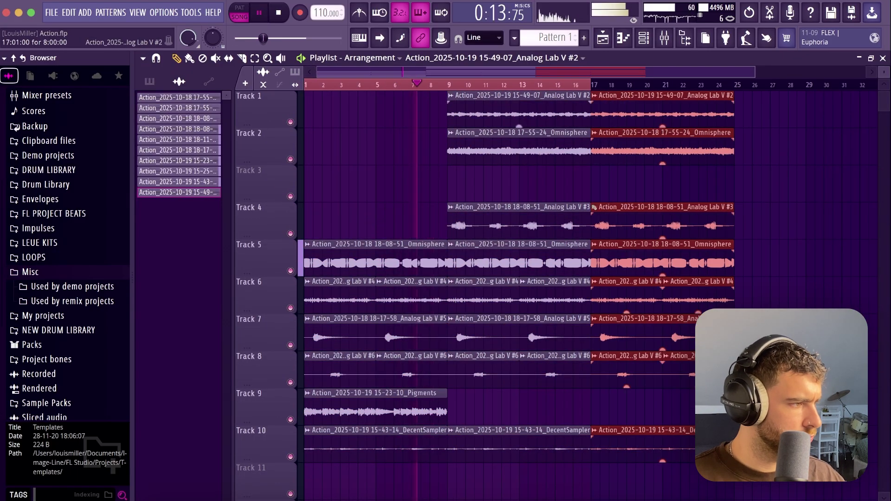
Remove the Omnisphere and Analog Lab V #6 clips on Tracks 5 and 8 from bar 9 onward, drop Analog Lab V #5 from bars 9–16, and add Pigments at bar 17.
right_click(519, 337)
right_click(518, 373)
right_click(534, 263)
click(394, 410)
click(586, 411)
right_click(650, 360)
right_click(645, 263)
Extend the Pigments part on Track 9 and the Analog Lab V #3 part on Track 4 with further clips at bar 25.
double_click(613, 395)
key(ctrl+b)
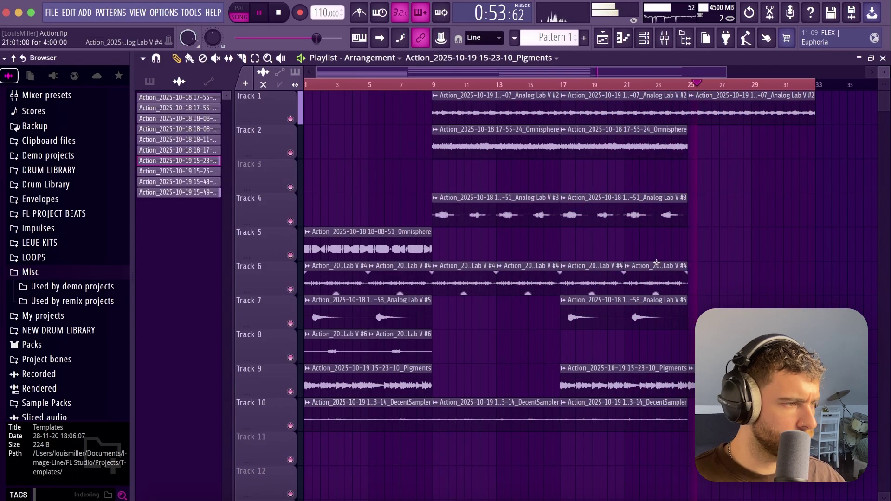
click(692, 215)
double_click(691, 215)
Restart playback and lower the Analog Lab V #5 mixer track to -8.7 dB.
key(space)
click(602, 39)
key(ctrl+d)
click(664, 37)
key(space)
drag(563, 268, 563, 306)
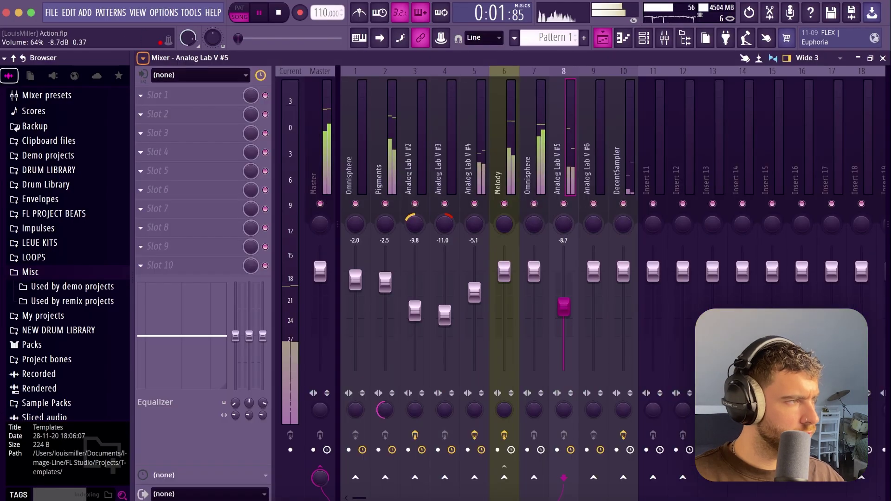
click(603, 38)
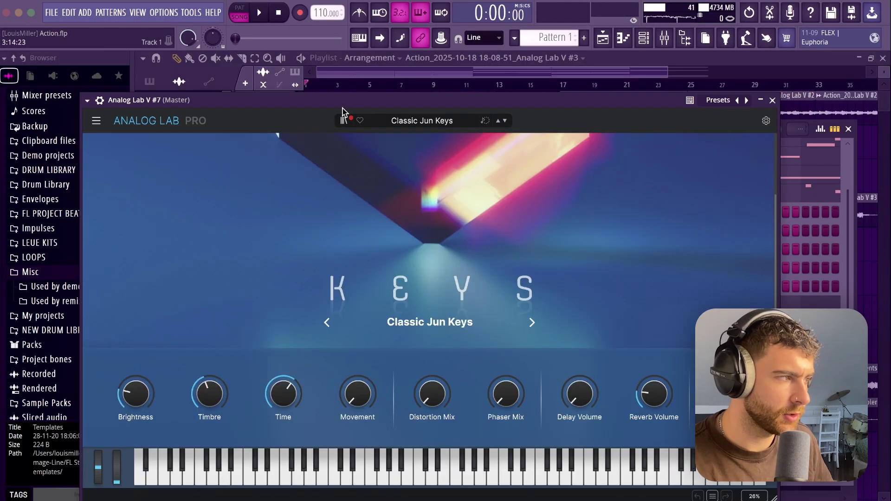
Close the Analog Lab V #7 instrument window and paste the copied chord notes into its channel.
click(772, 101)
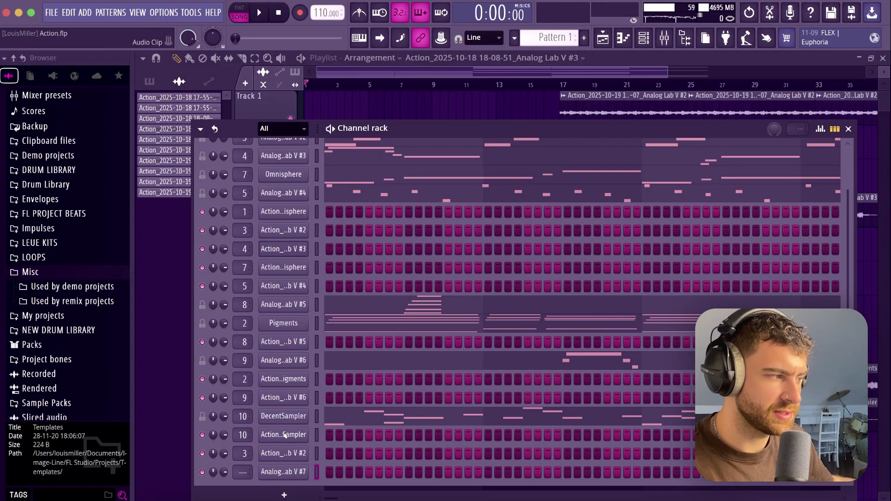
right_click(297, 472)
click(453, 355)
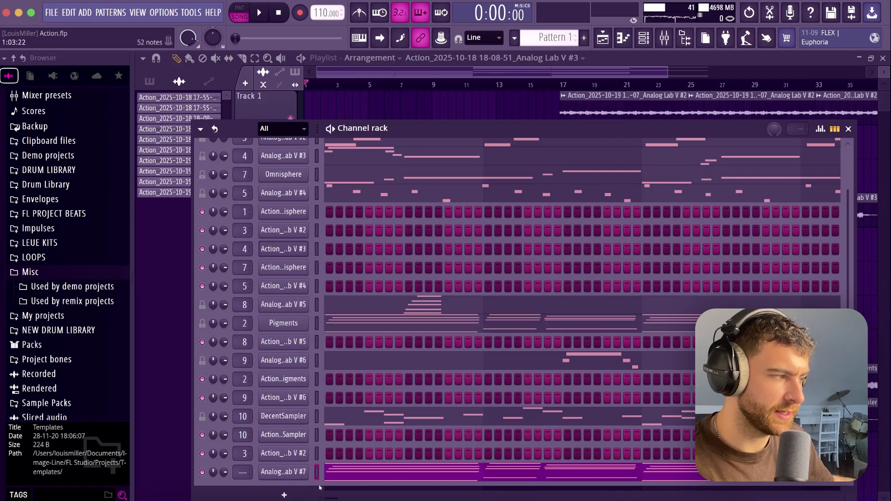
drag(300, 477, 301, 323)
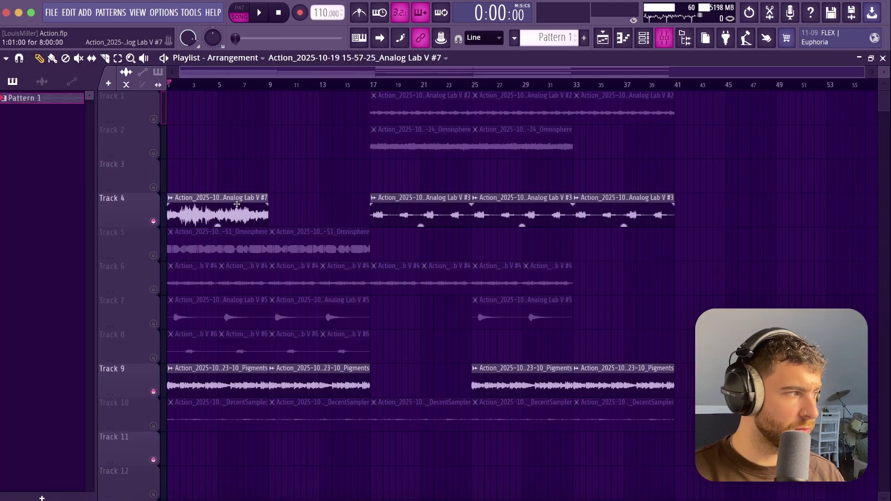
Duplicate the Analog Lab V #7 audio clip to bar 9 and move both clips from Track 4 to Track 3.
double_click(237, 205)
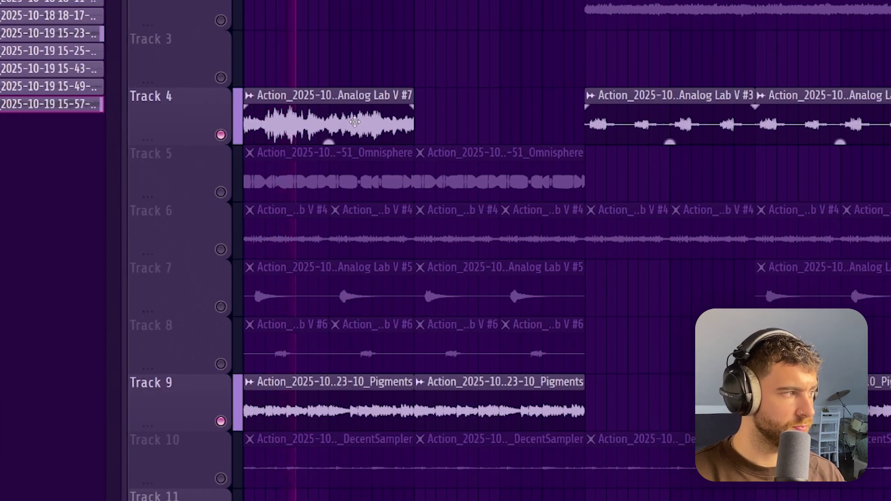
drag(367, 127, 427, 119)
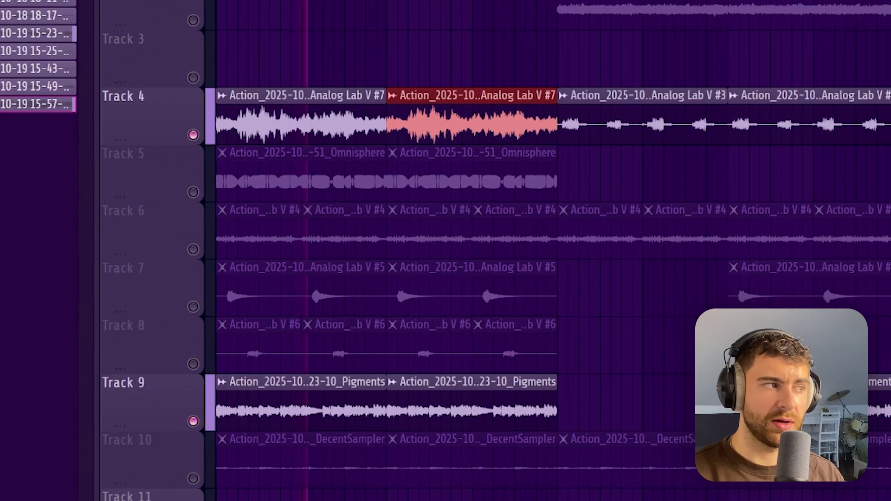
drag(462, 142, 282, 54)
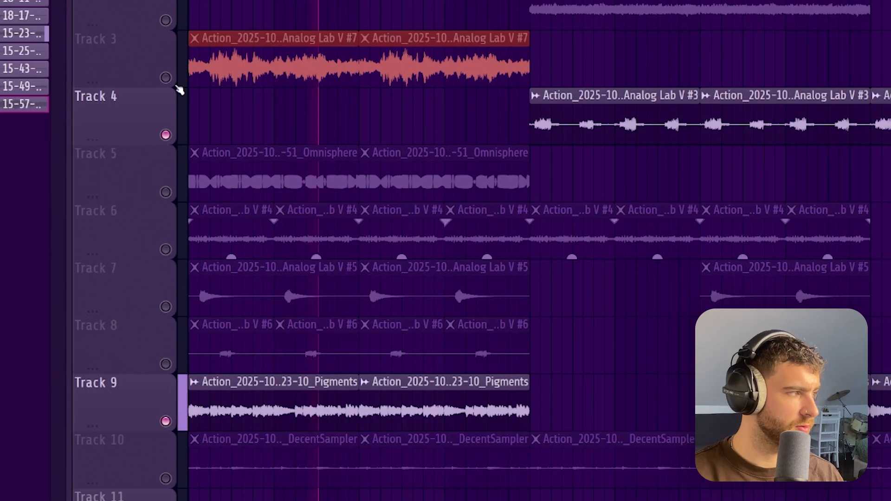
Enable Track 3 in the playlist and set the playback position to bar 15.
click(169, 78)
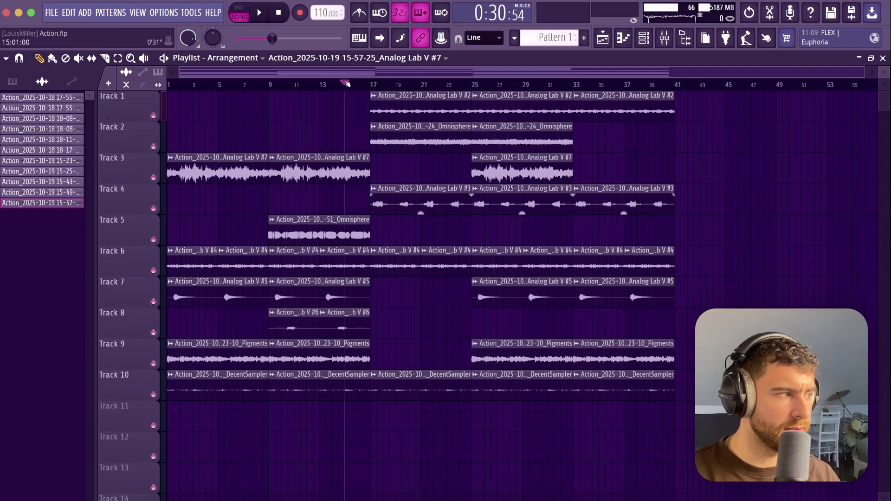
key(space)
click(357, 84)
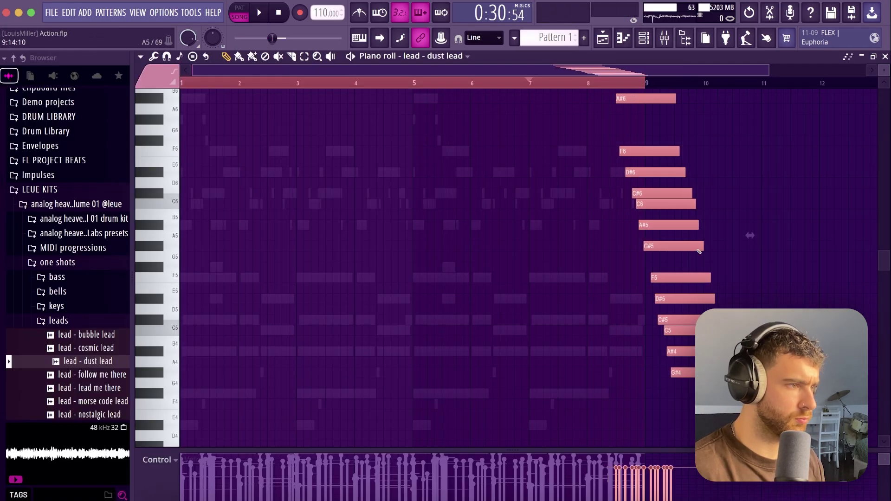
Make the selected descending dust lead notes around bar 9 end earlier and play the result.
drag(748, 235, 662, 235)
key(space)
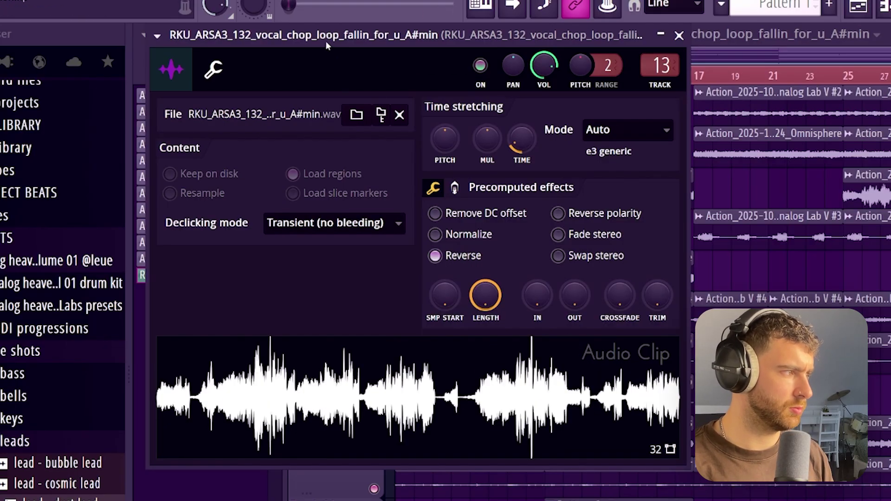
Close the vocal chop loop's channel window and lower its mixer track to -10.8 dB.
drag(327, 45, 350, 191)
key(Escape)
key(F9)
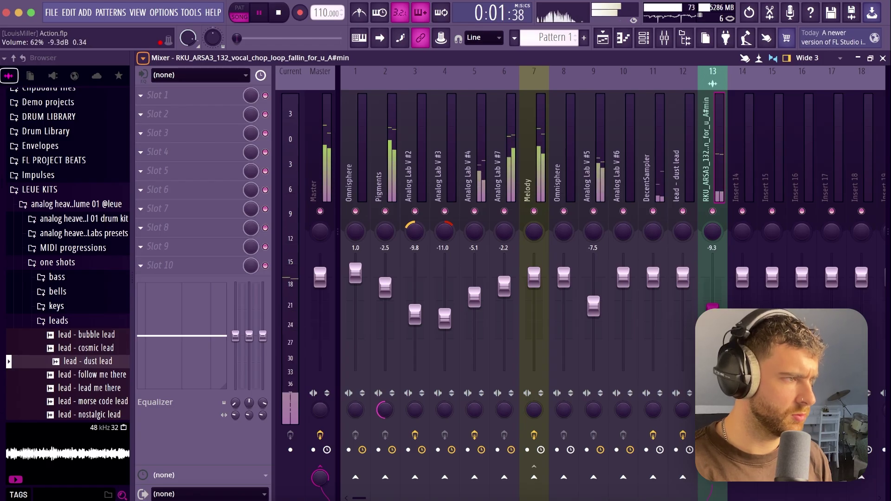
drag(712, 309, 713, 313)
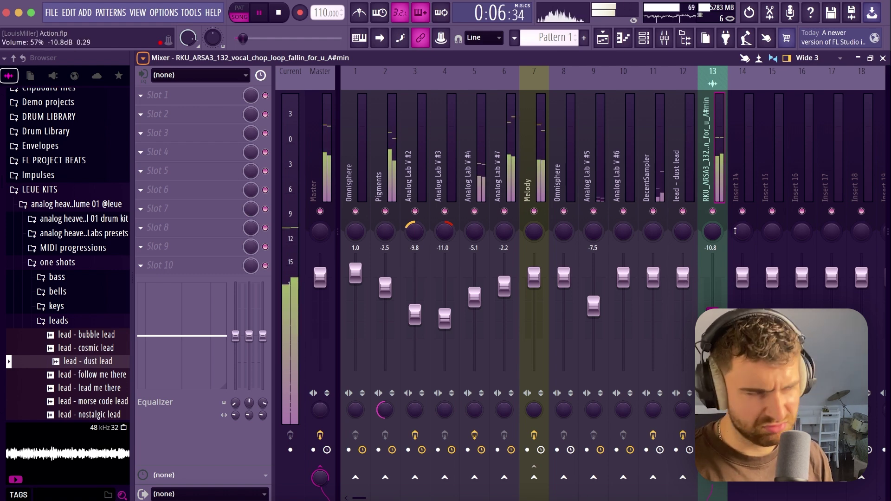
Turn off the Reverse effect on the Track 13 vocal chop audio clip and close its settings.
click(603, 42)
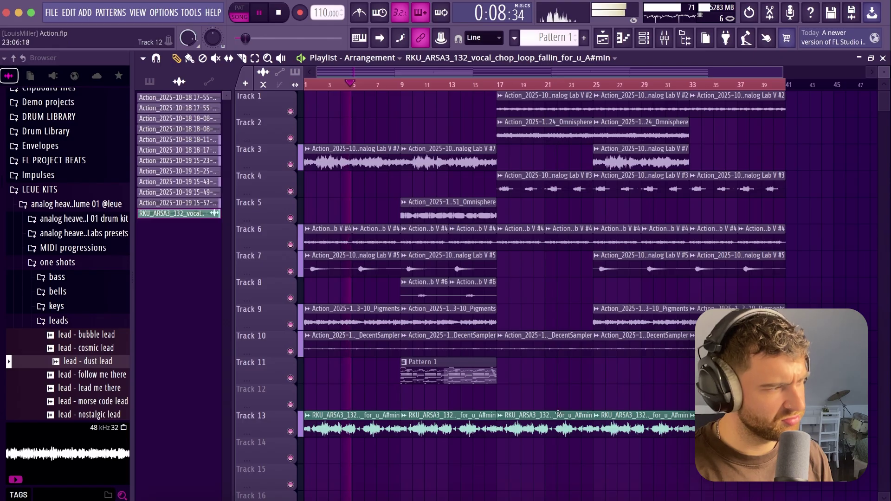
double_click(450, 424)
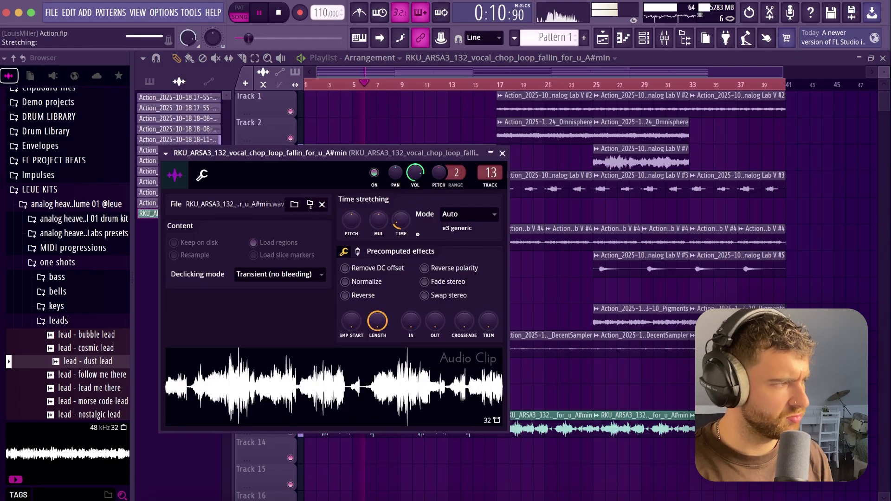
click(366, 297)
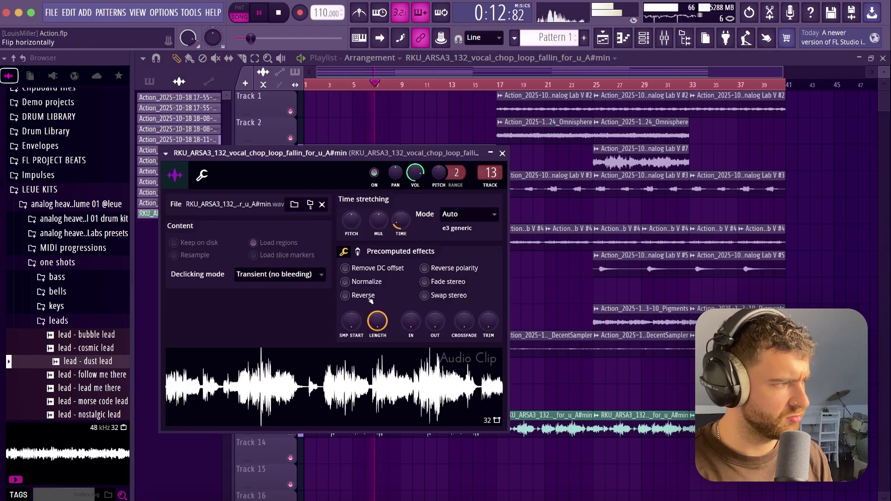
click(502, 153)
Make the vocal chop clip at bar 9 unique on Track 14 and delete the Track 13 clips from bar 17 onward.
click(399, 414)
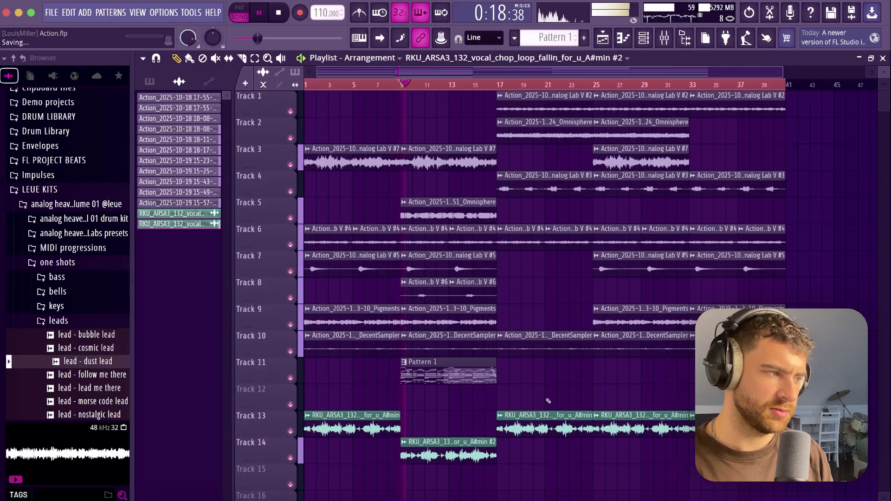
right_click(645, 422)
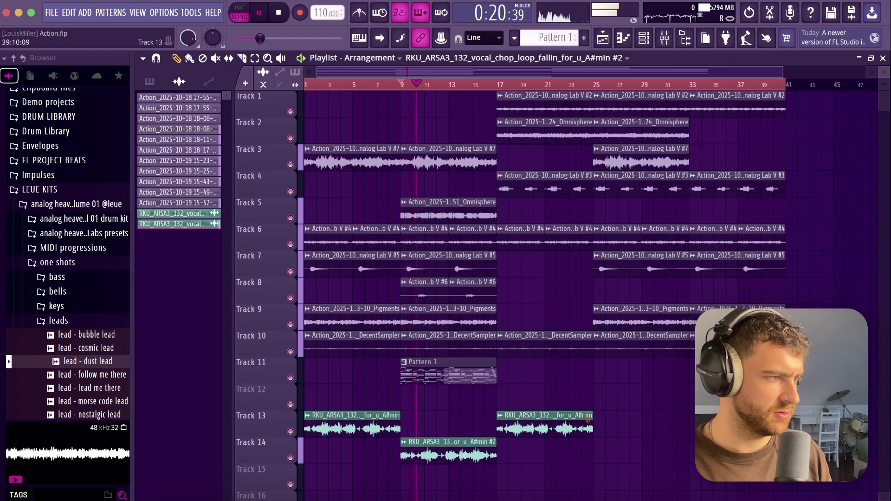
right_click(545, 423)
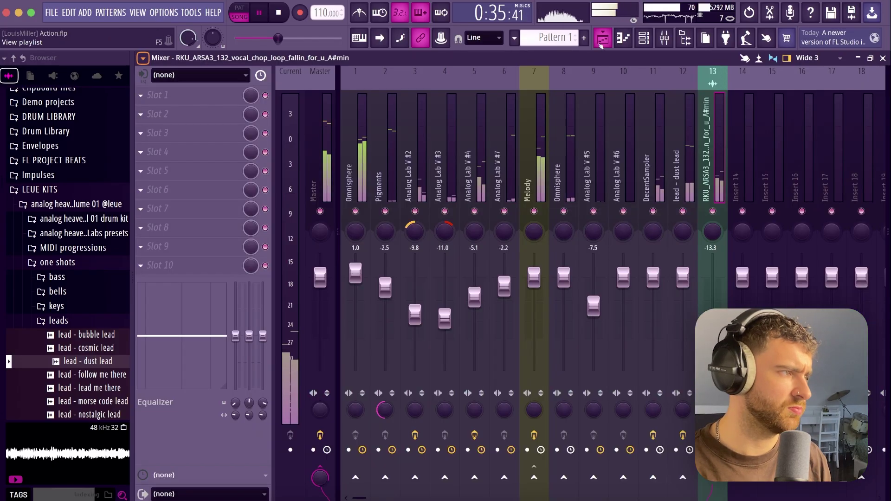
Place solo copies of the Analog Lab V #7, Analog Lab V #3 and Omnisphere clips one after another past the main arrangement.
click(602, 40)
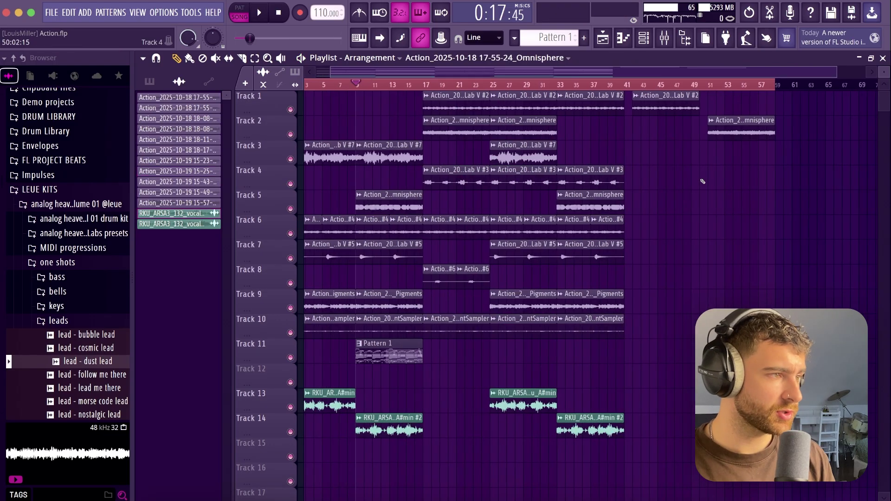
scroll(703, 181, down, 2)
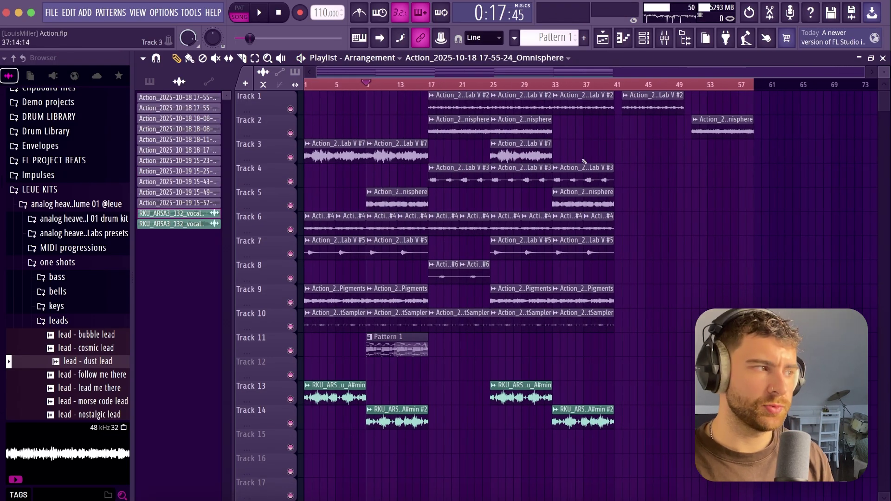
drag(584, 161, 713, 173)
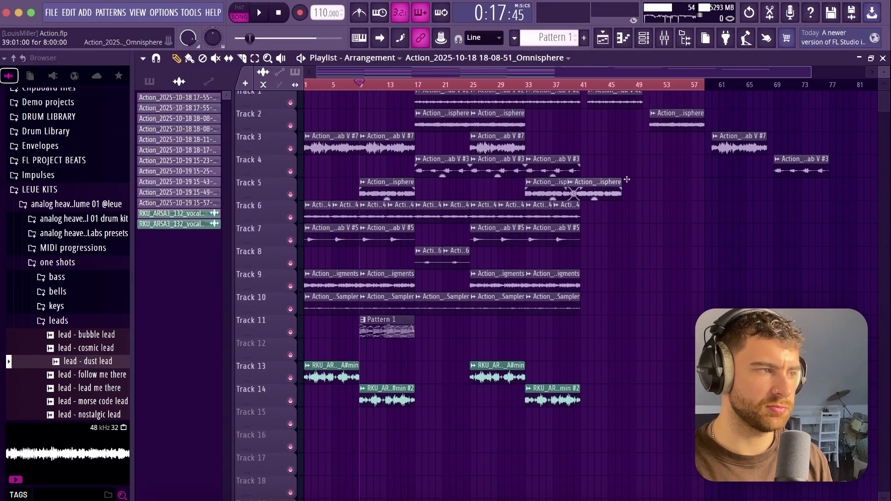
drag(626, 179, 861, 166)
scroll(808, 207, down, 4)
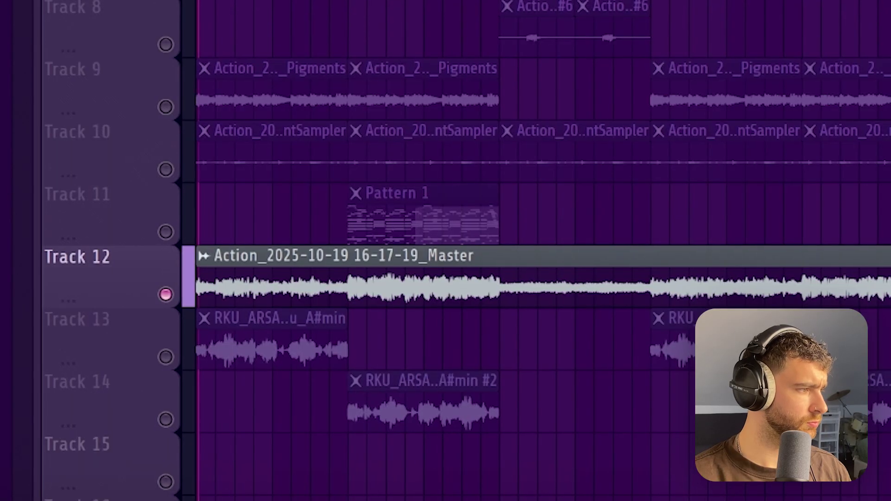
Look over the recorded Master audio clip on Track 12 along the full arrangement and the separate solo parts.
scroll(712, 133, down, 2)
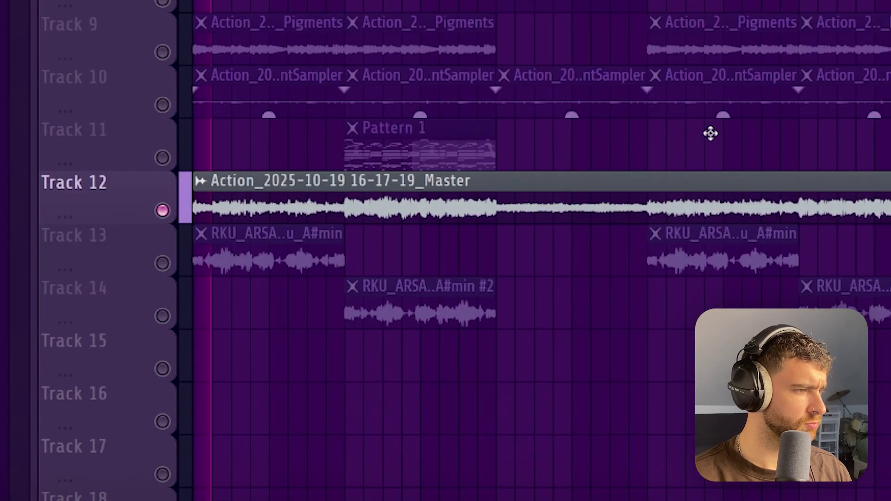
scroll(709, 134, down, 4)
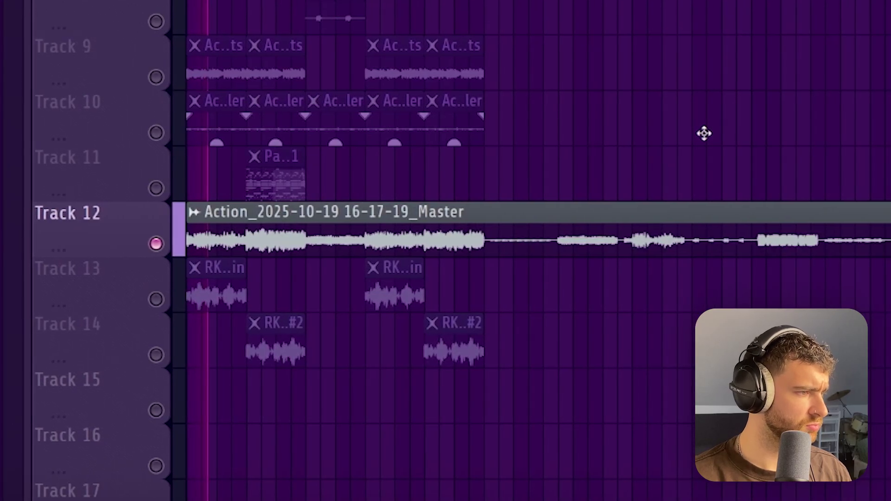
key(ctrl+a)
click(696, 175)
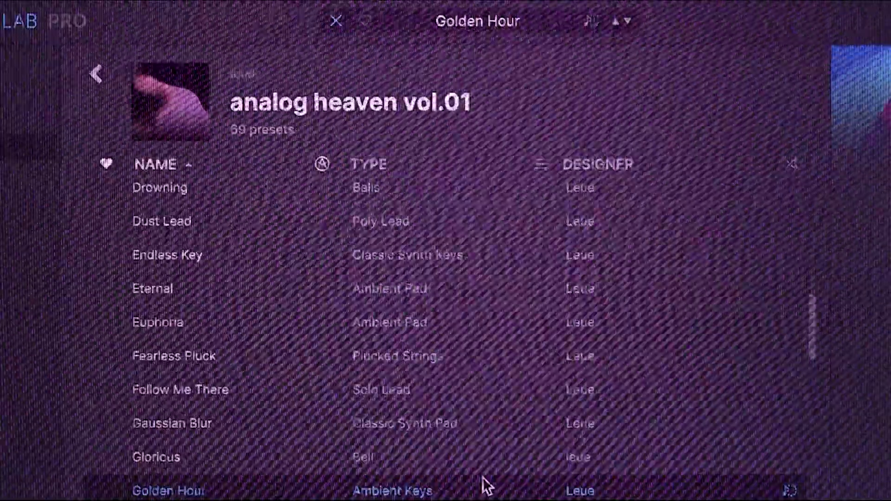
Browse the analog heaven vol.01 presets in Analog Lab and the kit's lead one shots in the sample browser.
scroll(485, 485, down, 7)
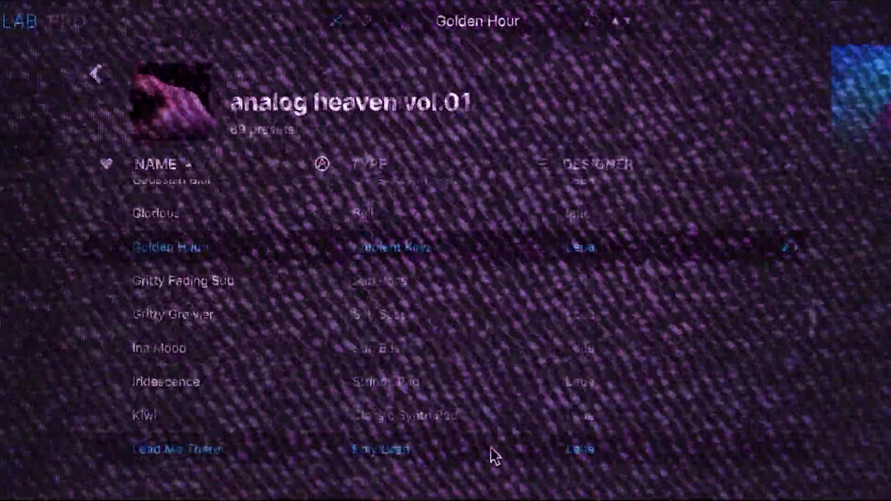
click(787, 426)
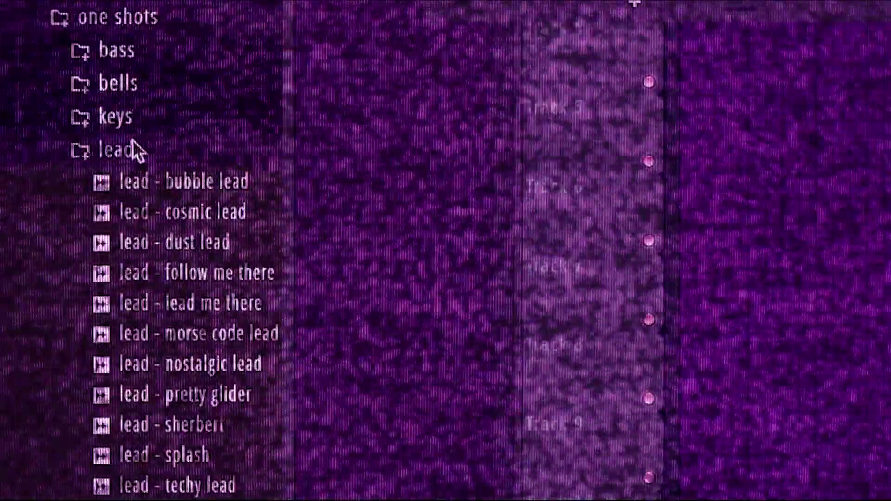
click(133, 151)
click(135, 215)
click(119, 181)
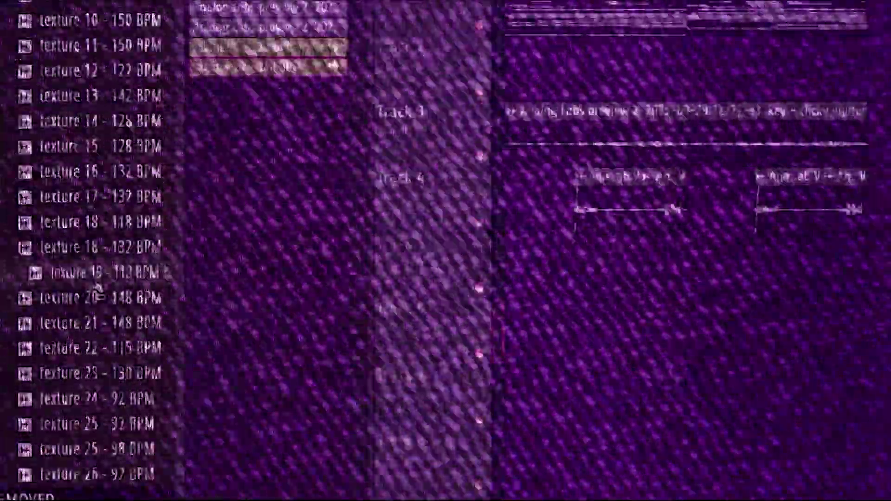
Add the texture 19 sample to the playlist and load the 808 - disgruntled sample from the drum kit.
drag(153, 278, 534, 291)
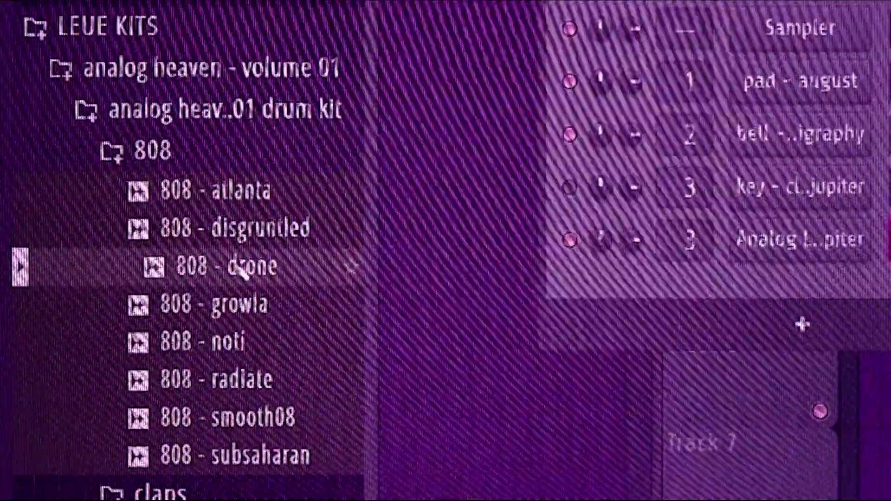
click(348, 229)
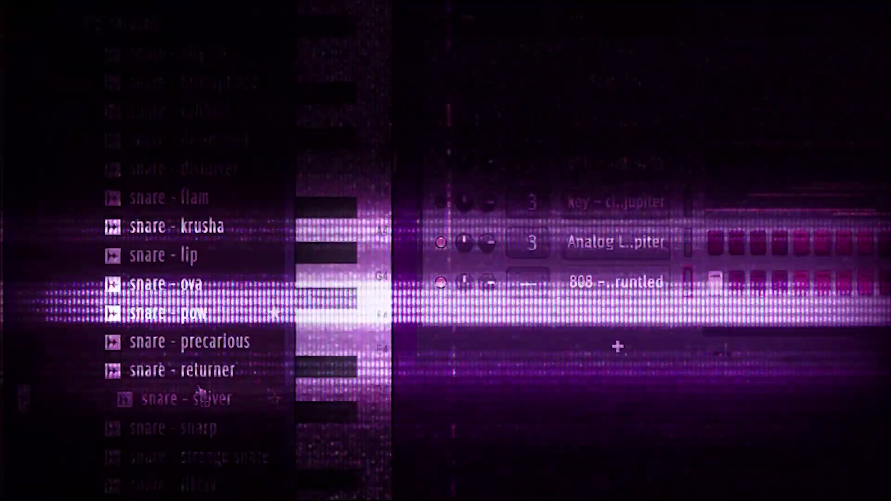